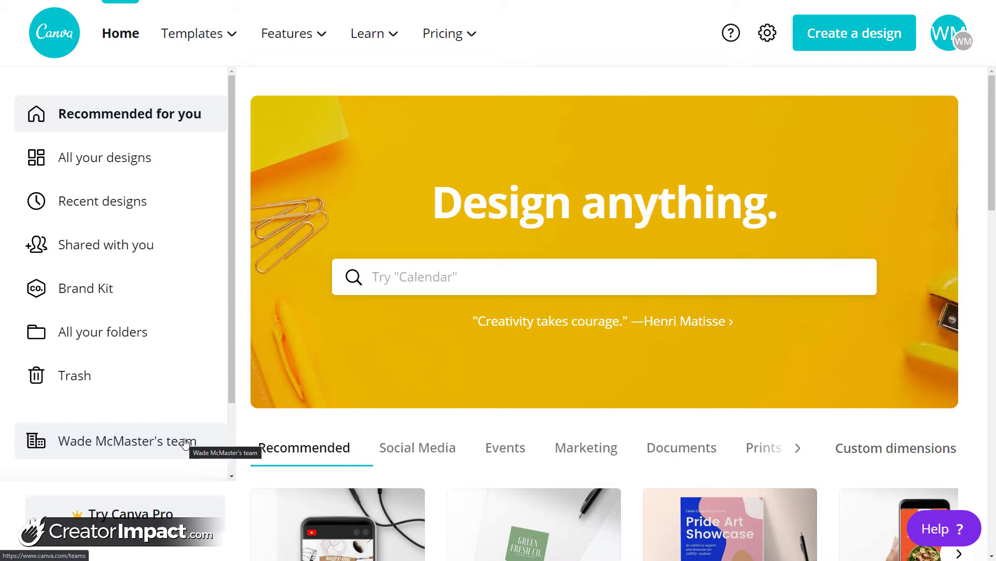
- Search the design types for "youtube" and create a blank YouTube Channel Art design
click(868, 26)
text(yo)
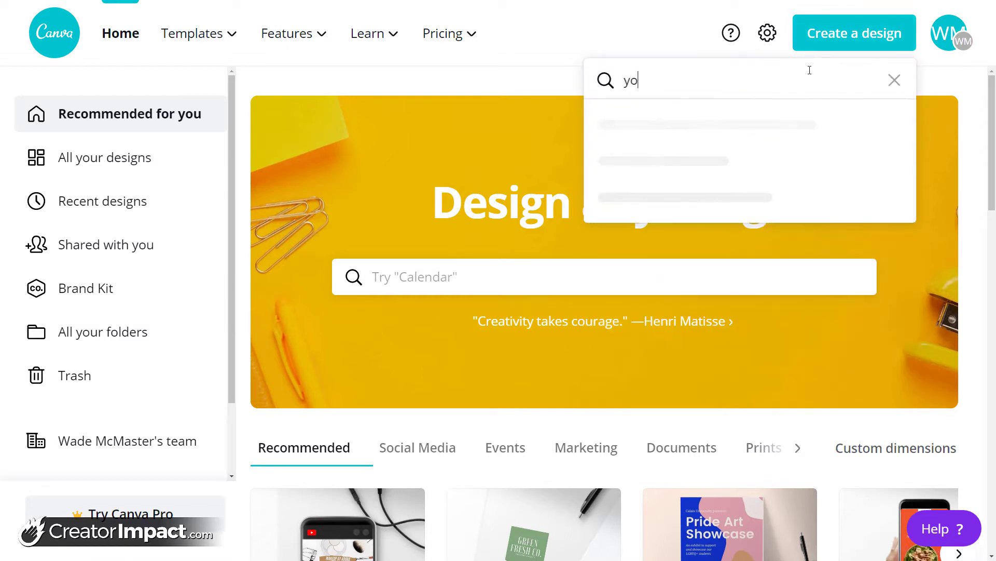
text(utube)
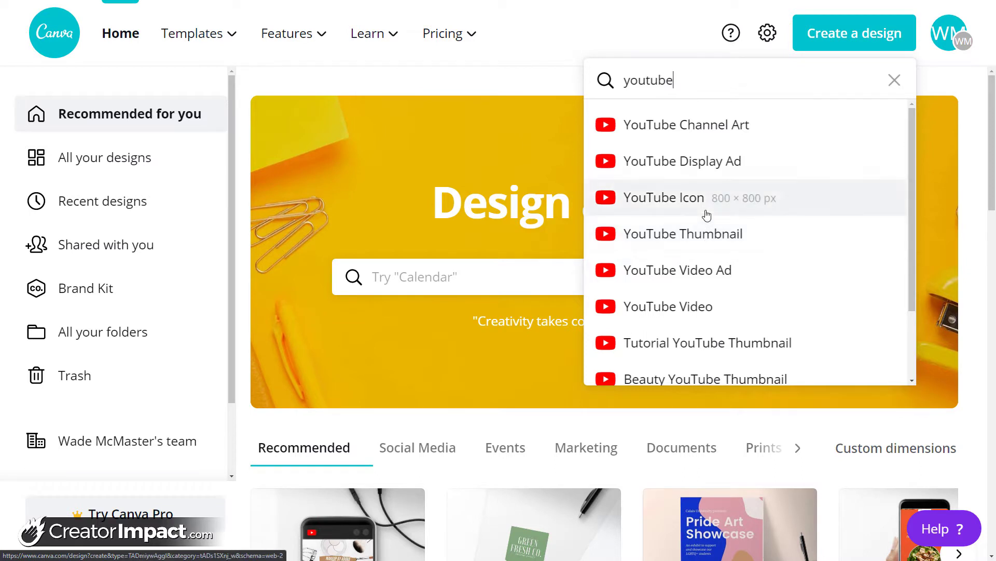
drag(684, 81, 598, 74)
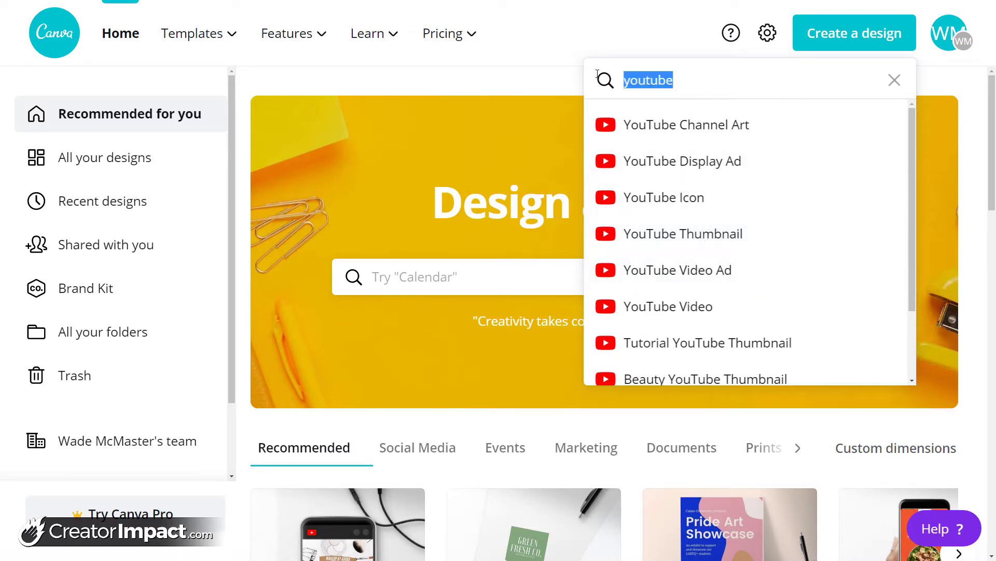
click(646, 49)
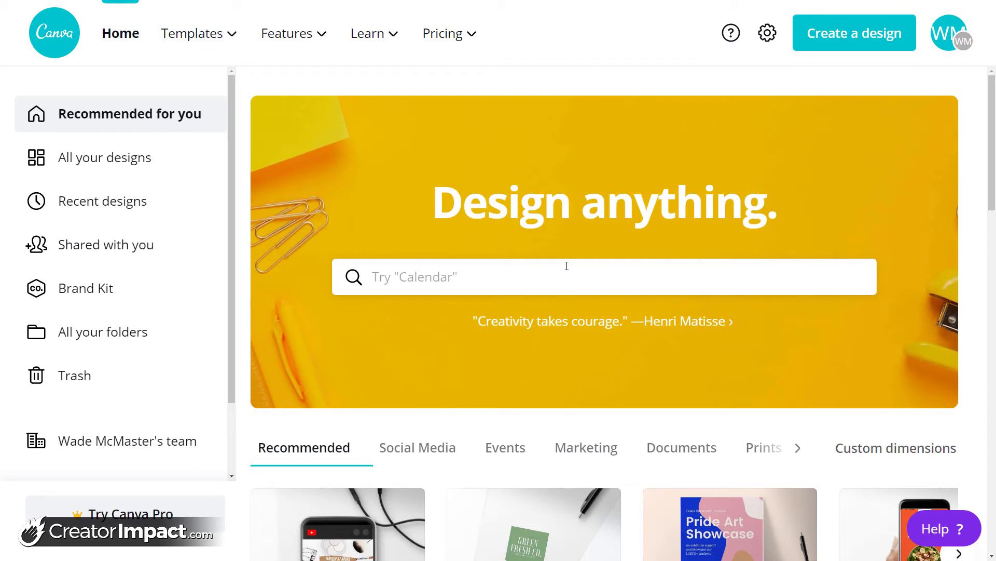
click(841, 46)
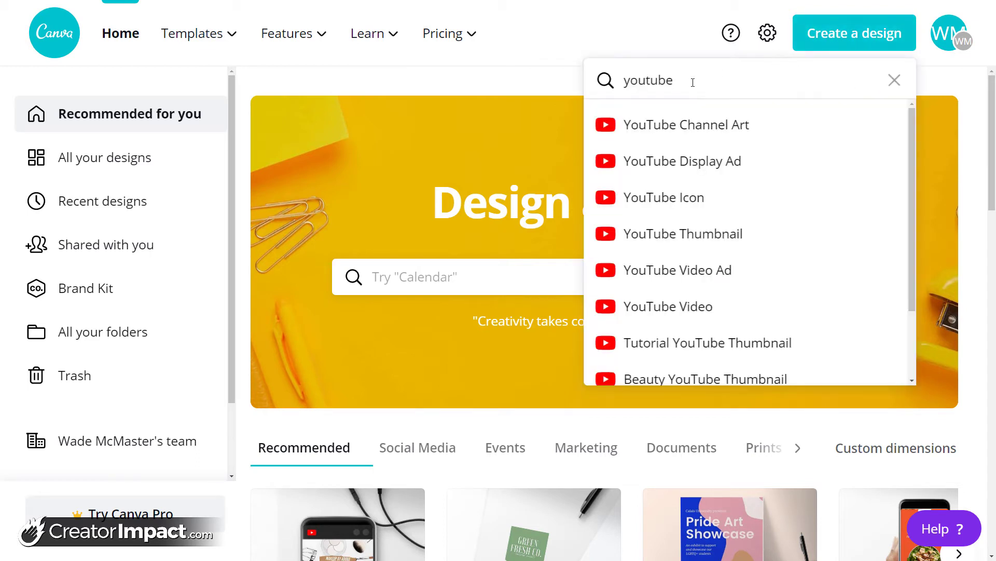
mouse_move(674, 80)
mouse_down()
mouse_move(623, 87)
mouse_move(680, 86)
mouse_up()
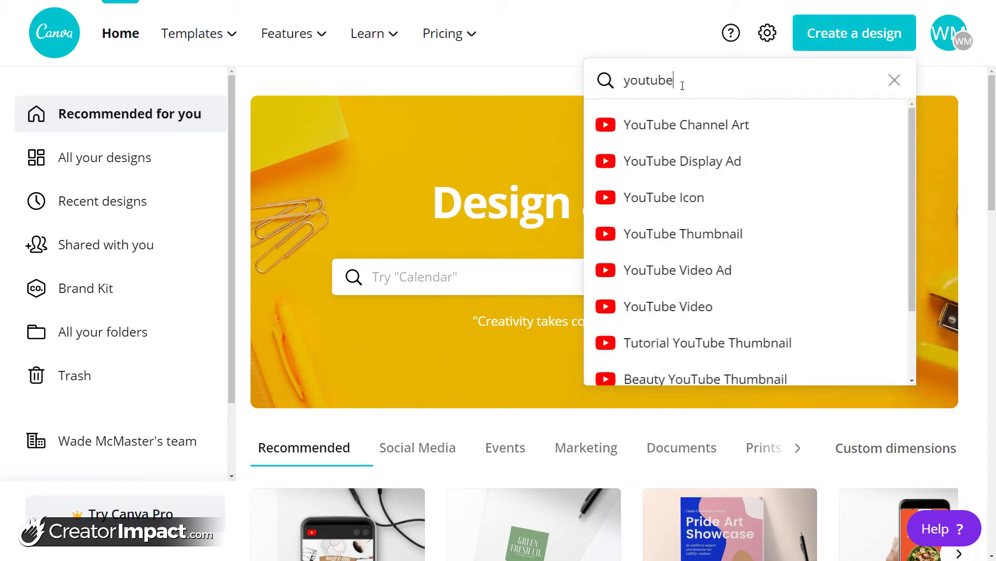
click(679, 128)
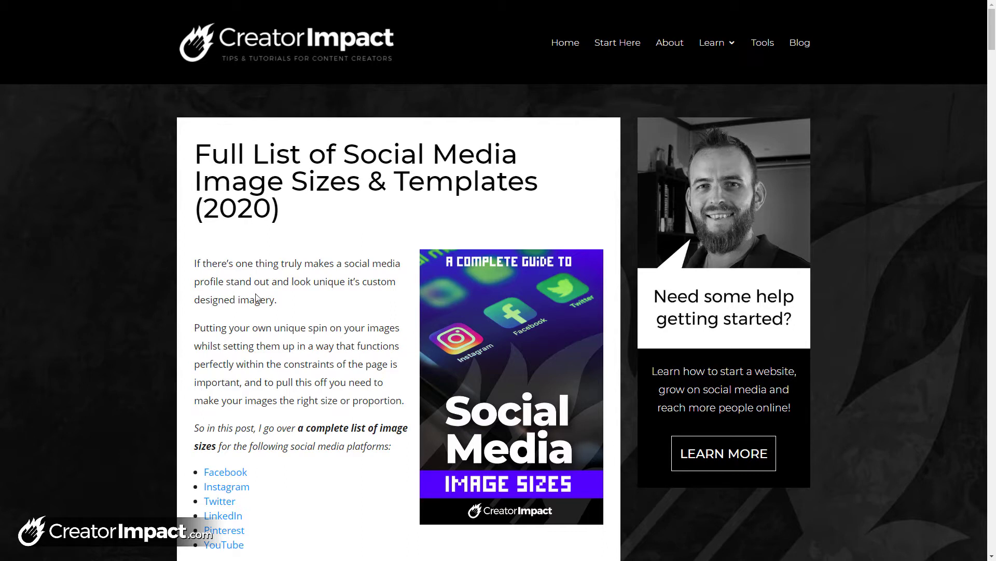
- In the social media image sizes post, go to the YouTube section and open the YouTube Channel Art Template JPG
scroll(260, 271, down, 2)
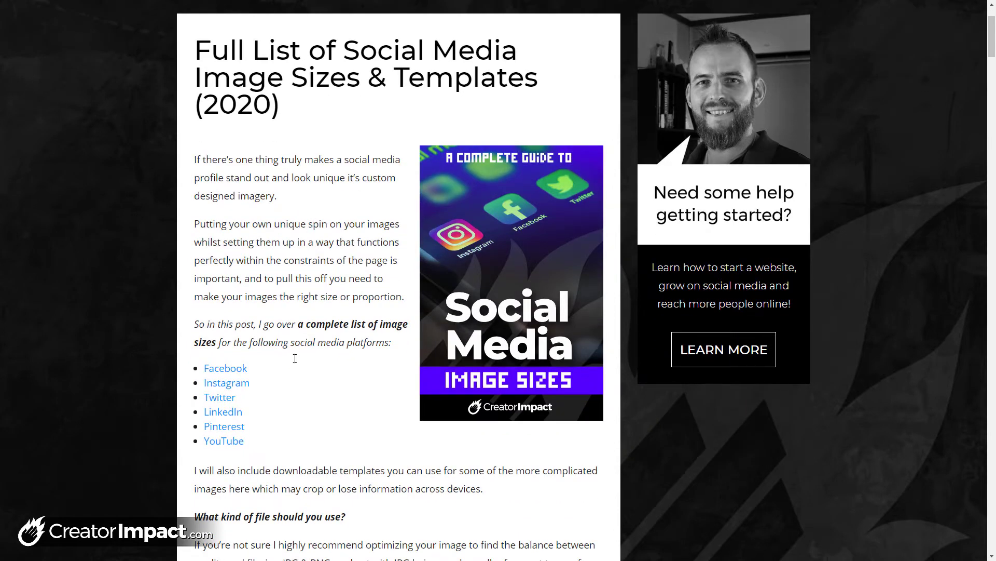
click(223, 442)
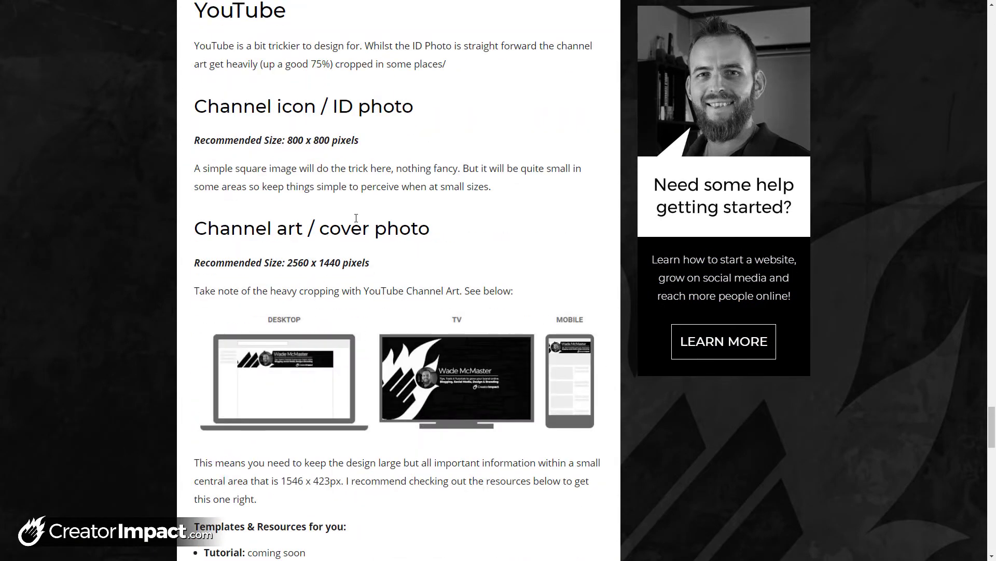
scroll(289, 127, down, 4)
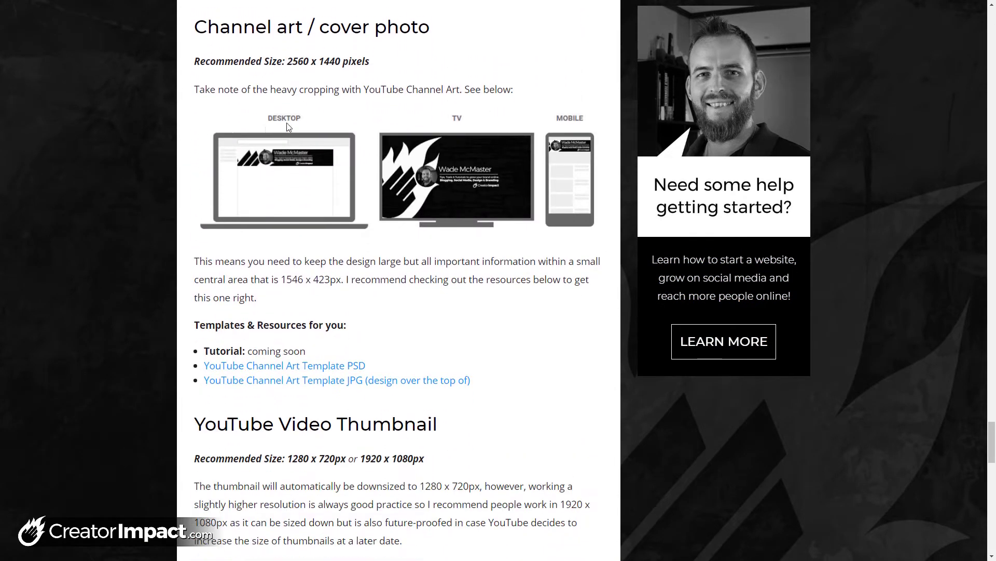
scroll(289, 127, down, 1)
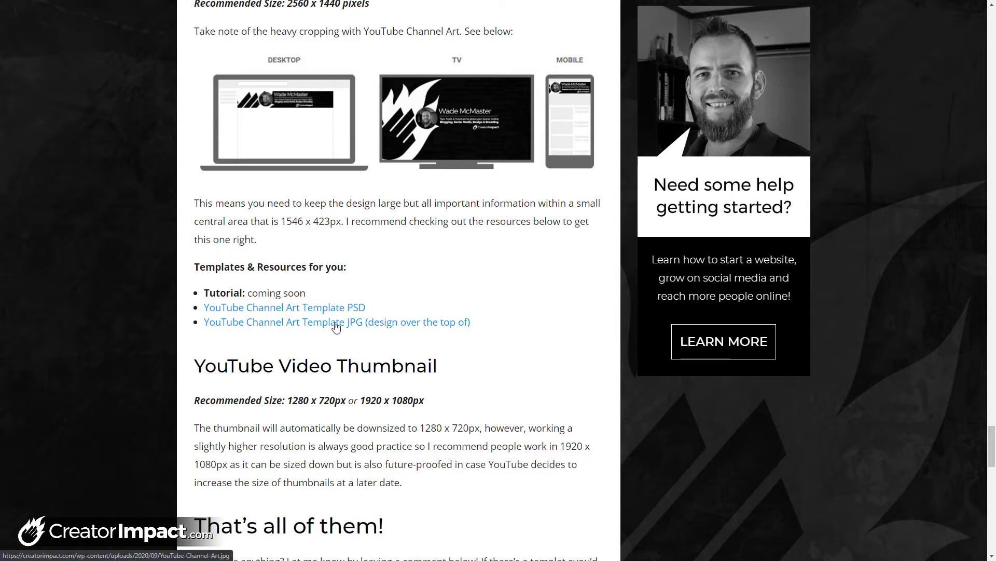
click(362, 322)
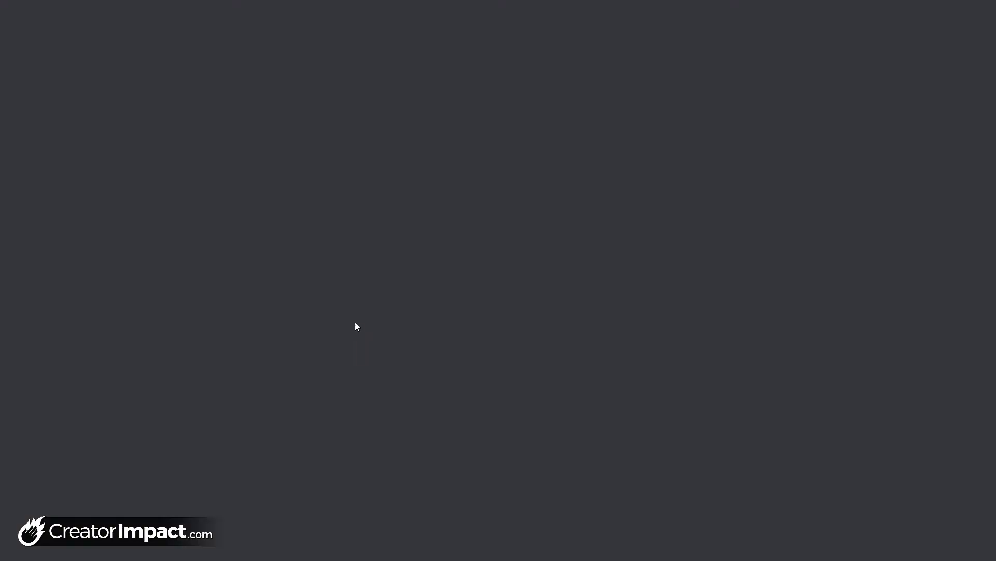
- Inspect the channel art template and save the image as YouTube-Channel-Art.jpg in the Youtube Canva folder
scroll(671, 263, down, 2)
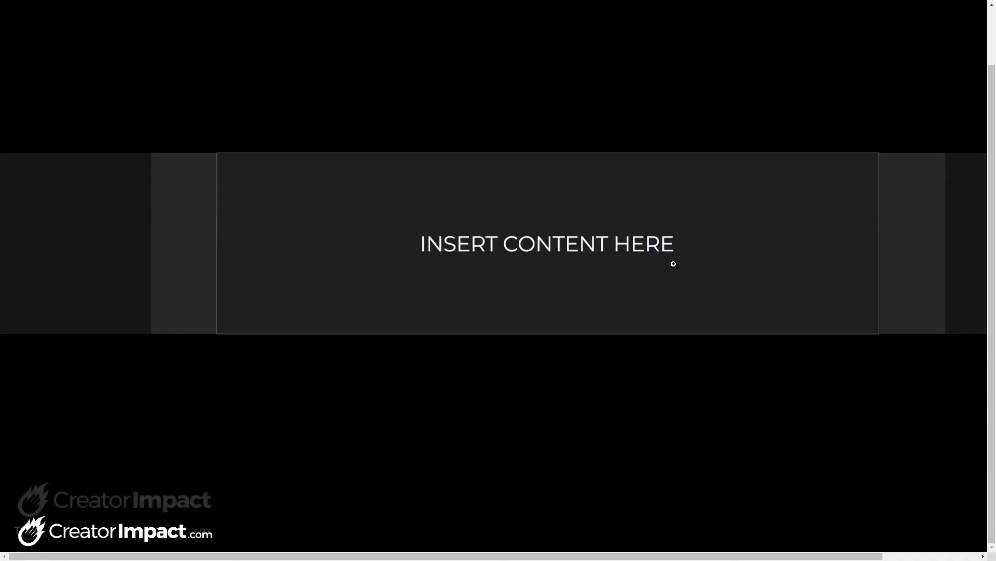
scroll(675, 262, up, 2)
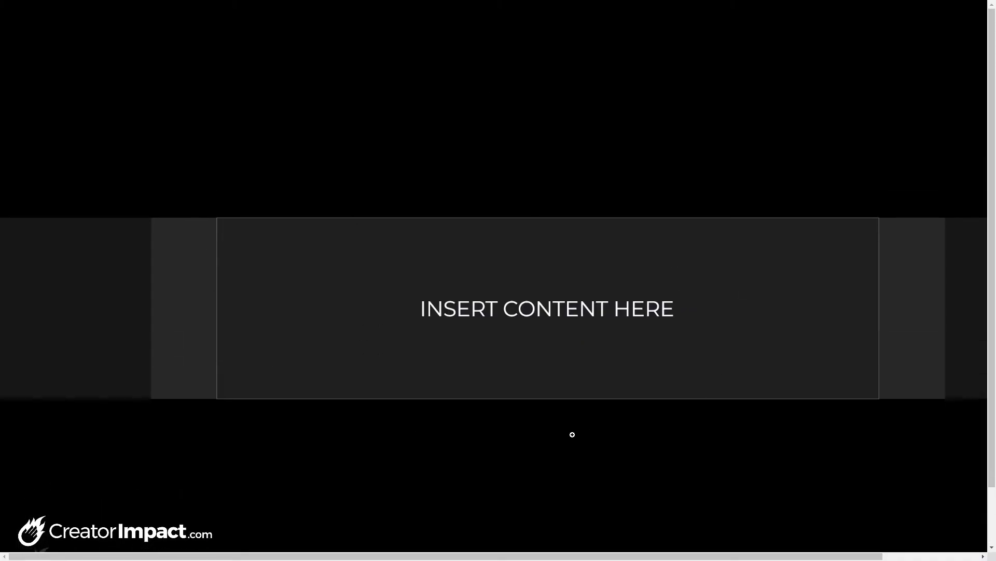
click(546, 261)
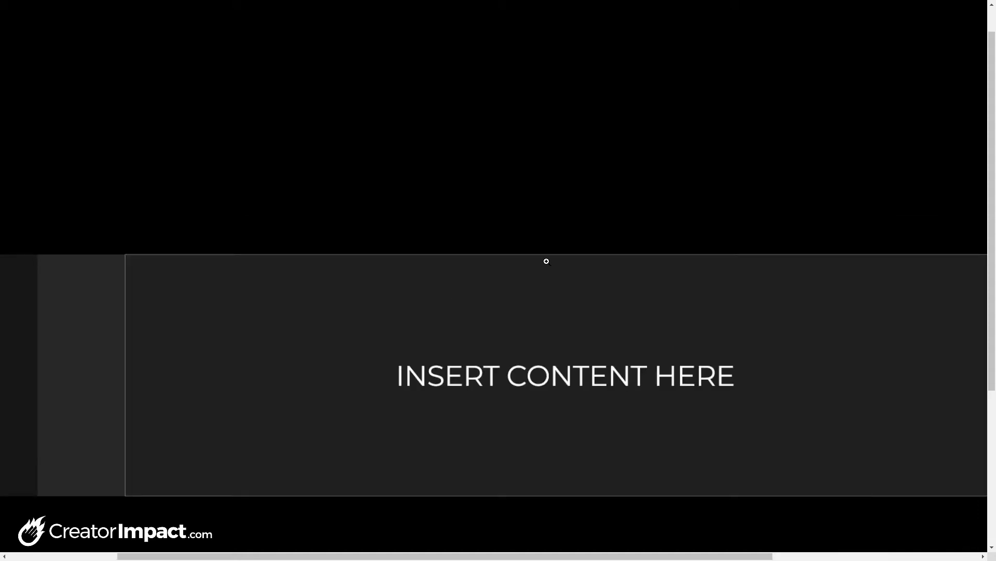
click(547, 261)
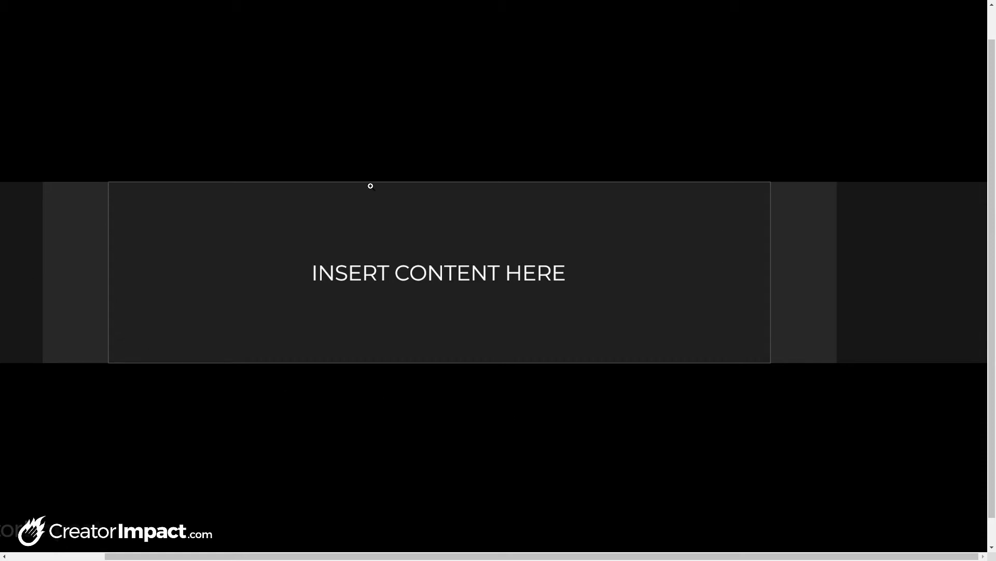
right_click(515, 161)
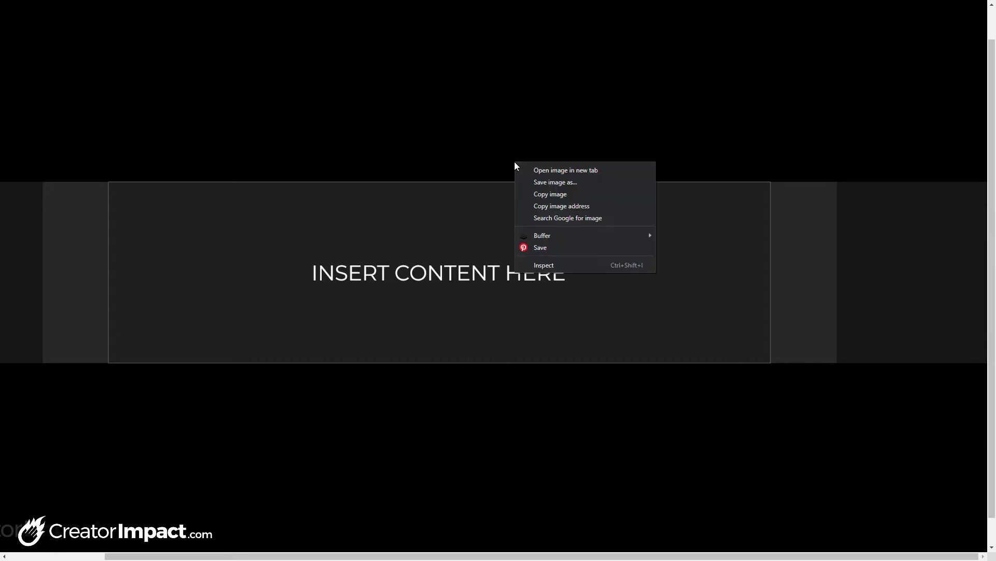
click(552, 184)
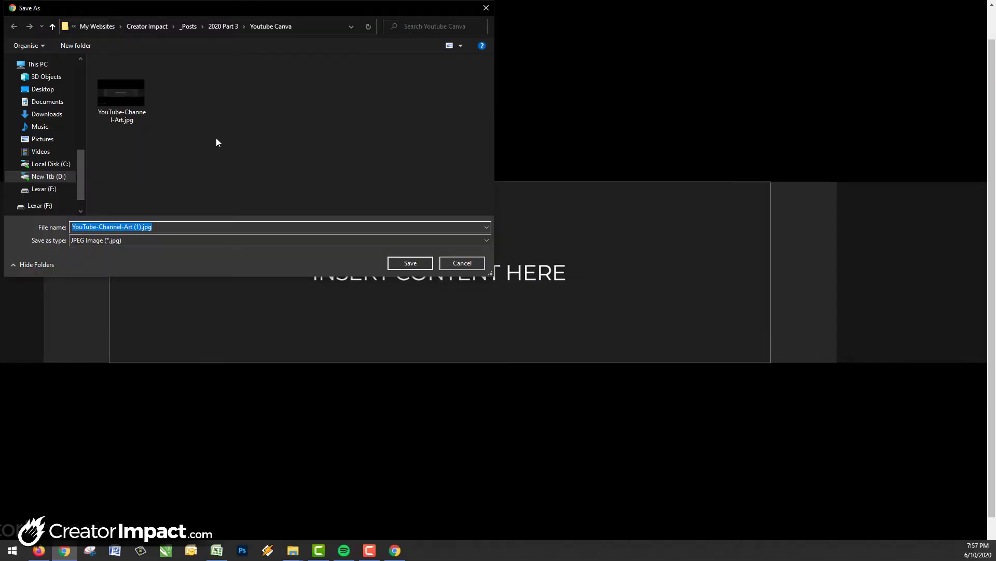
click(113, 99)
click(424, 262)
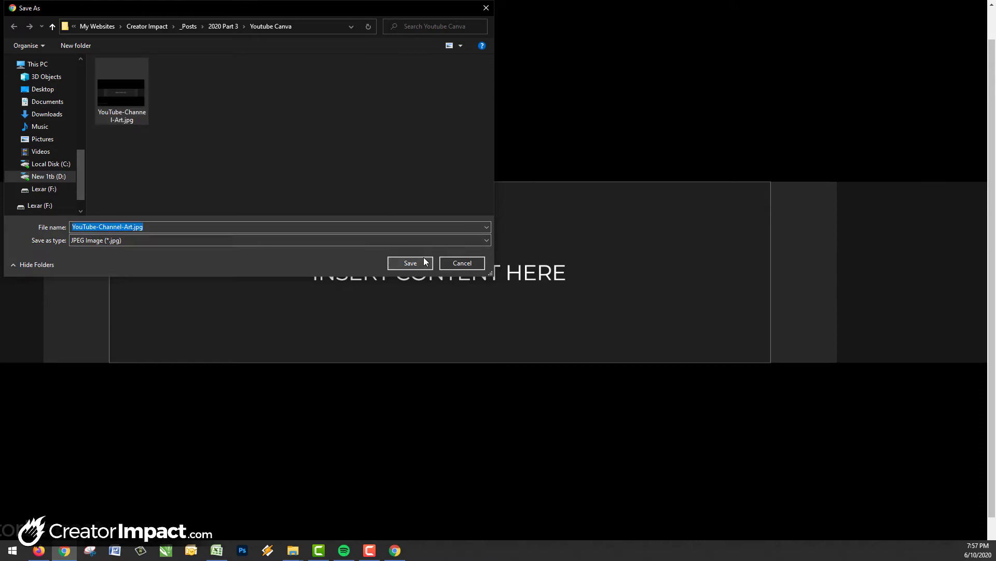
click(525, 278)
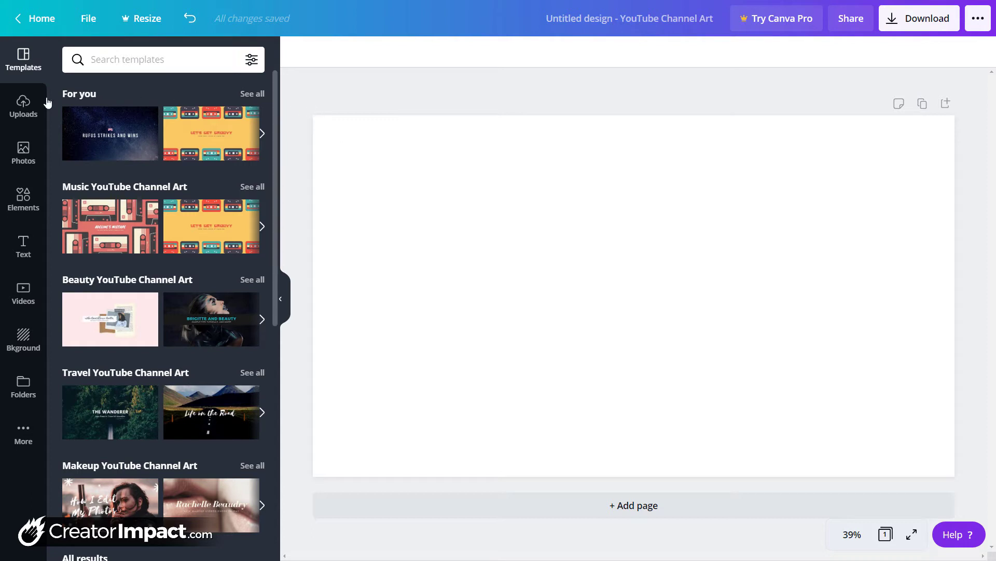
- Switch to the Canva channel art design and upload YouTube-Channel-Art.jpg from the device
click(24, 105)
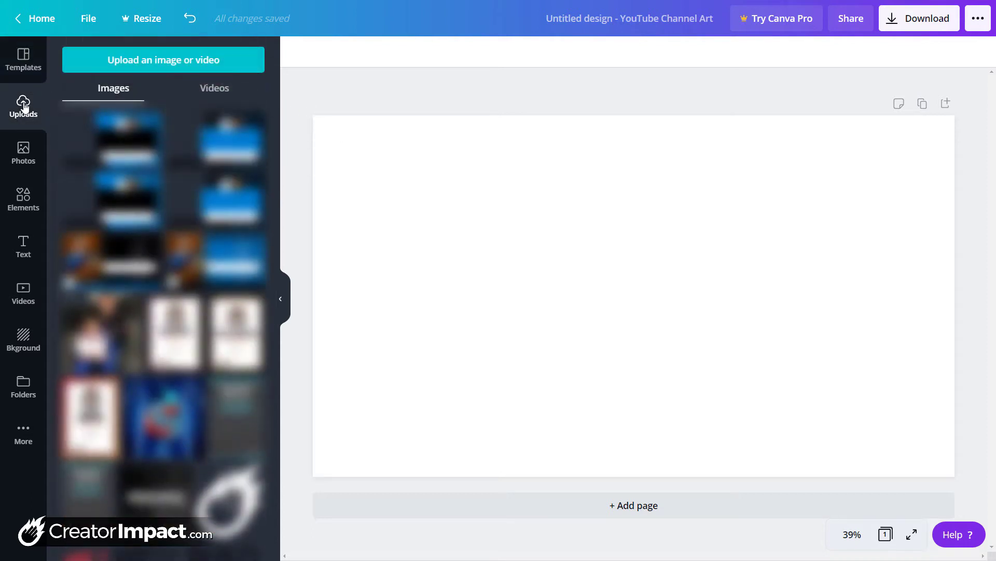
click(185, 61)
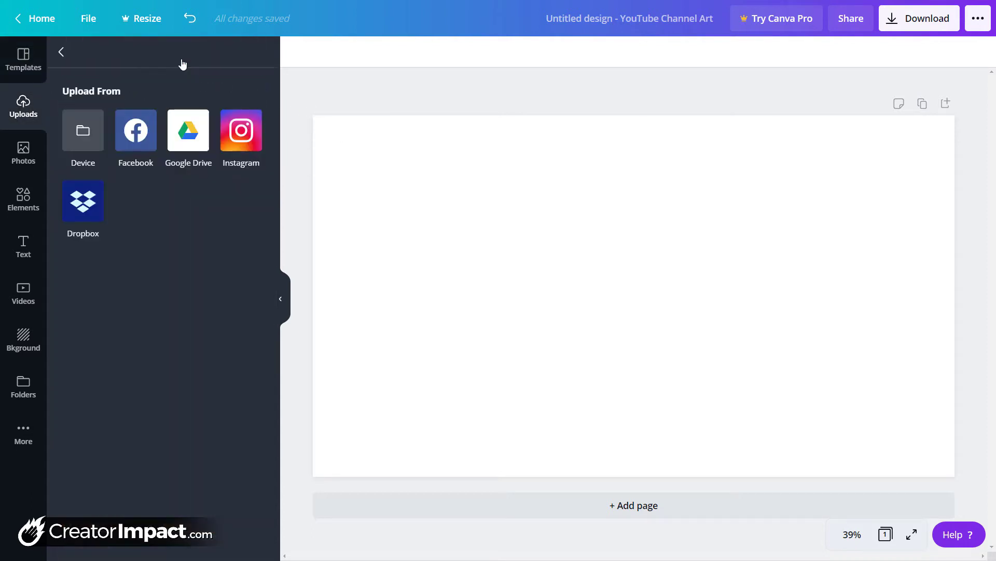
click(83, 131)
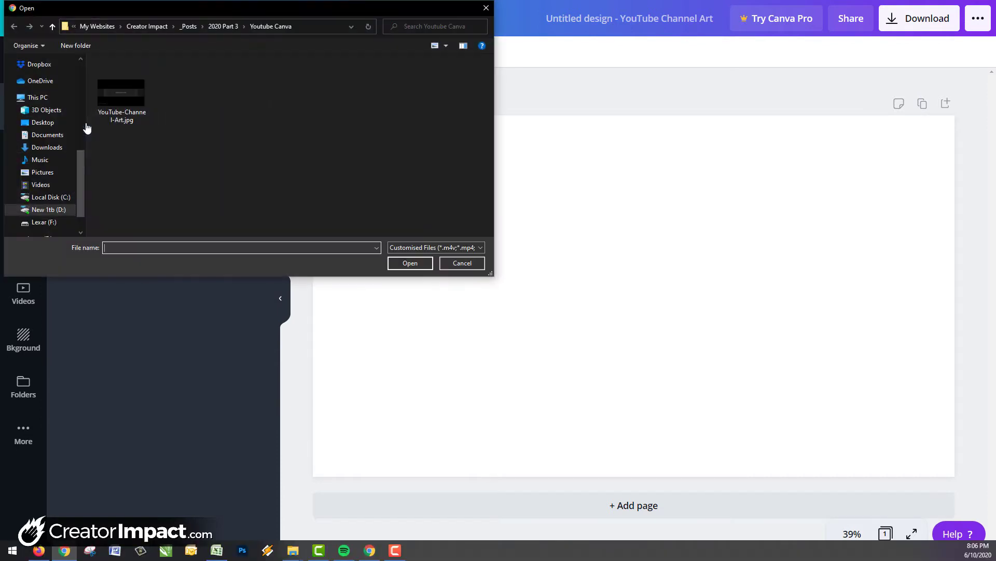
click(141, 92)
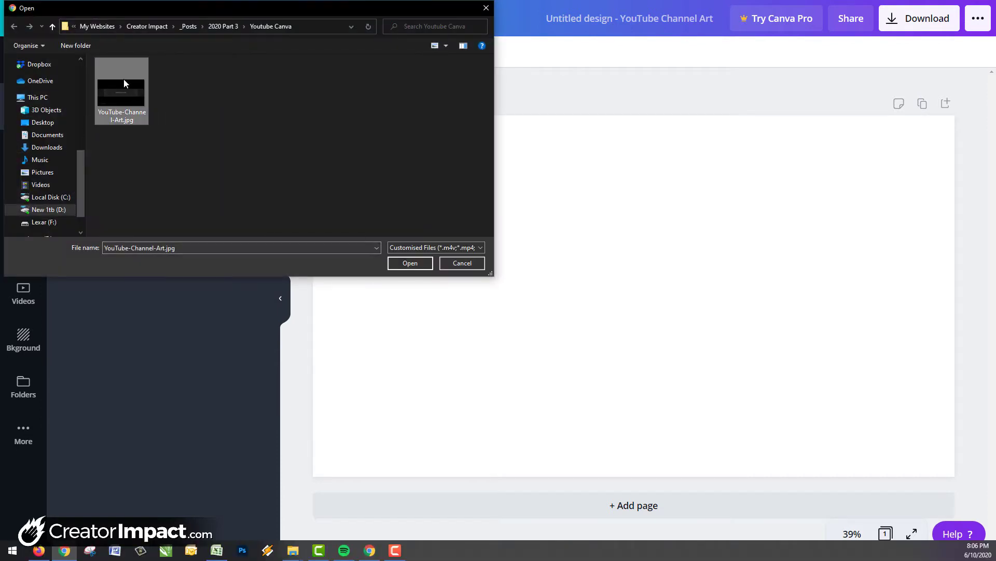
click(399, 265)
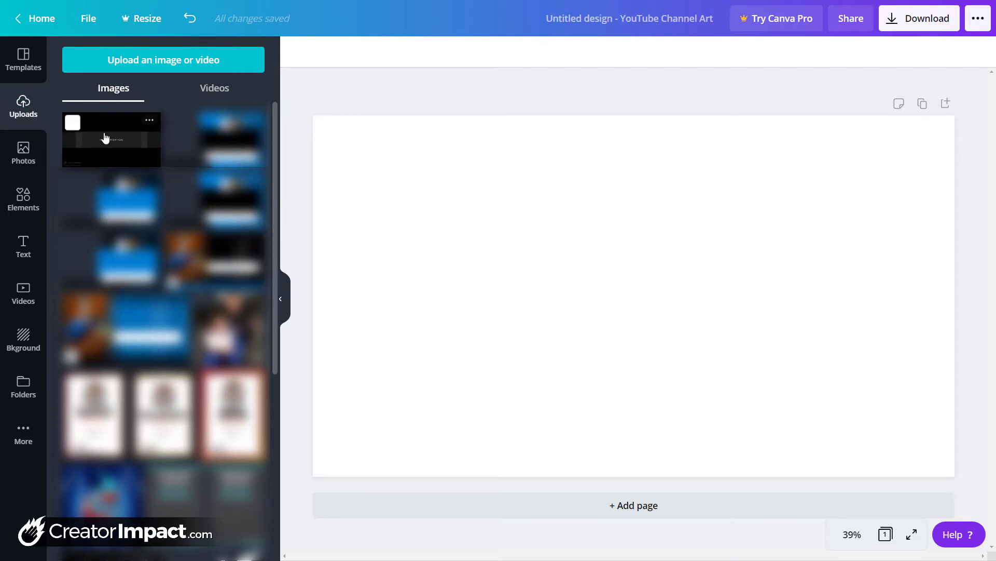
- Place the uploaded template image on the page and enlarge it to fill the whole canvas
click(105, 138)
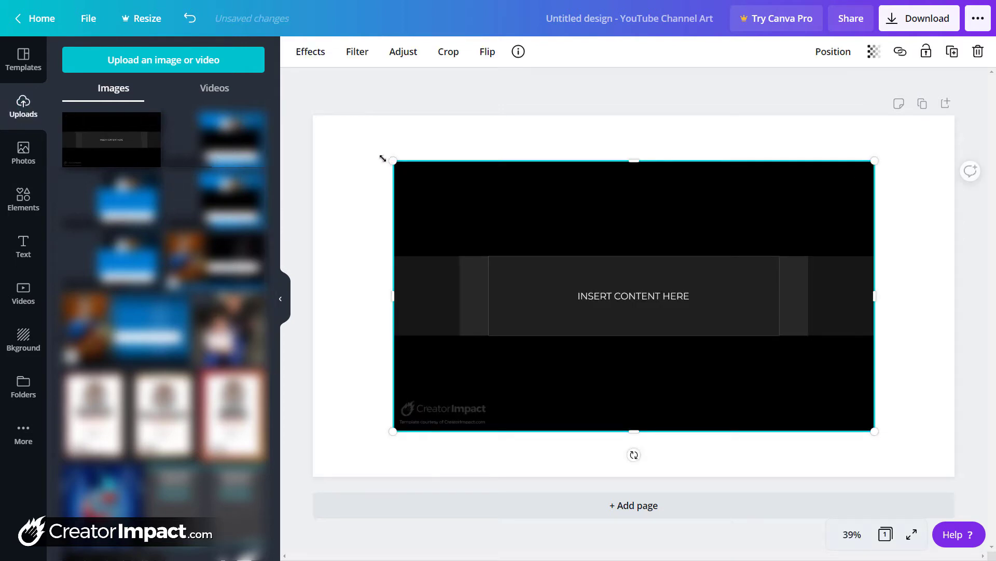
drag(382, 158, 313, 113)
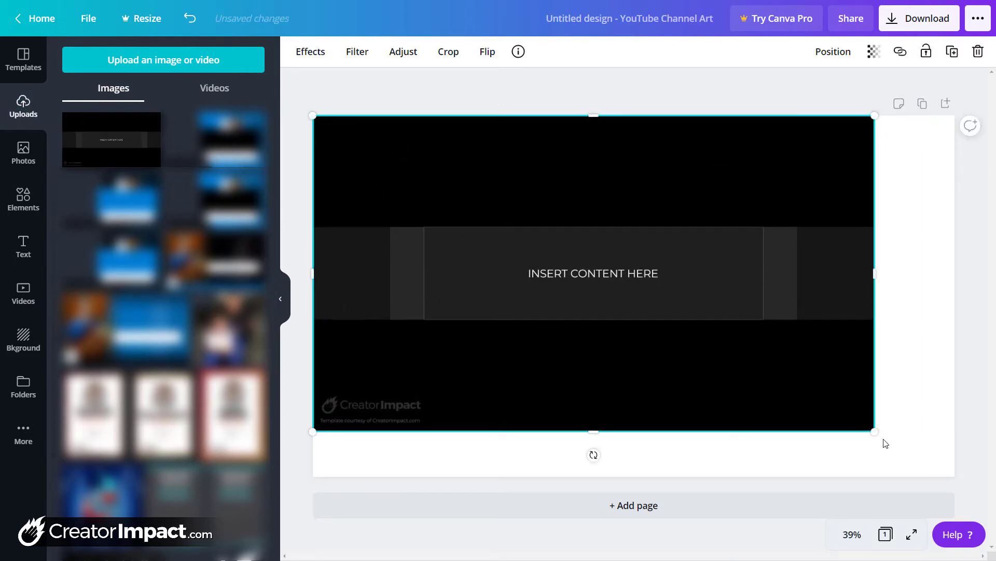
drag(883, 438, 955, 476)
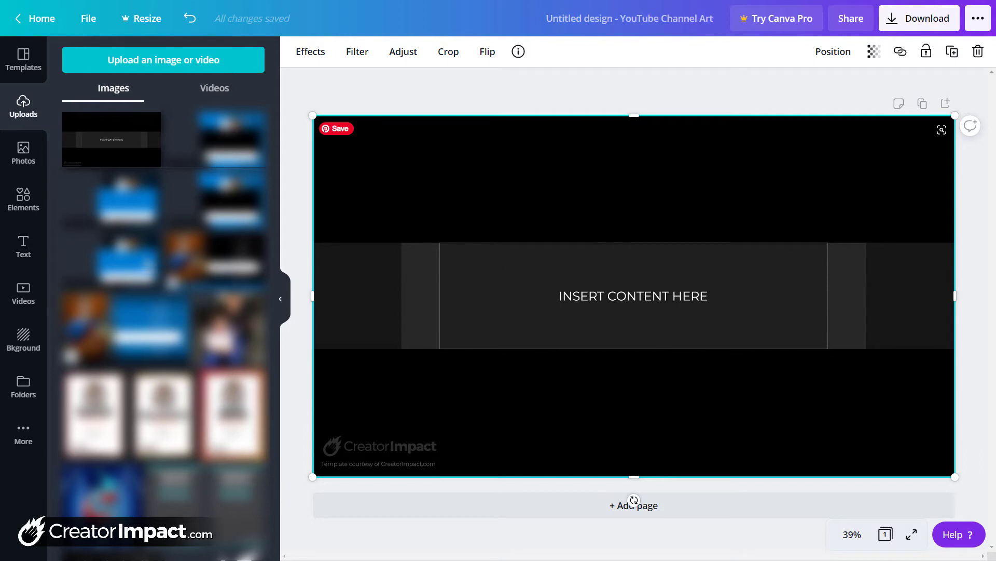
- Search the elements for "square" and add the thin square outline with sharp corners to the design
click(25, 196)
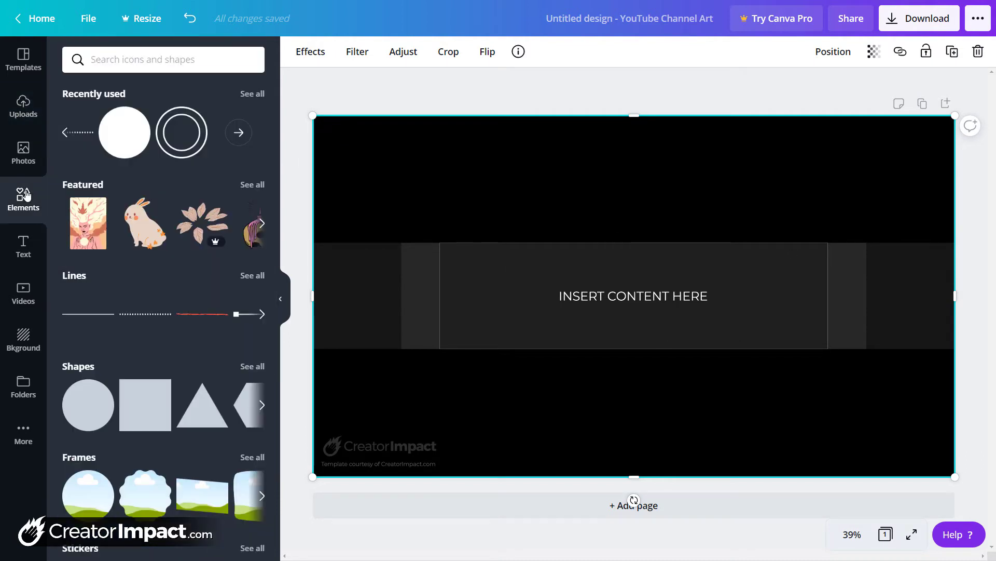
click(251, 94)
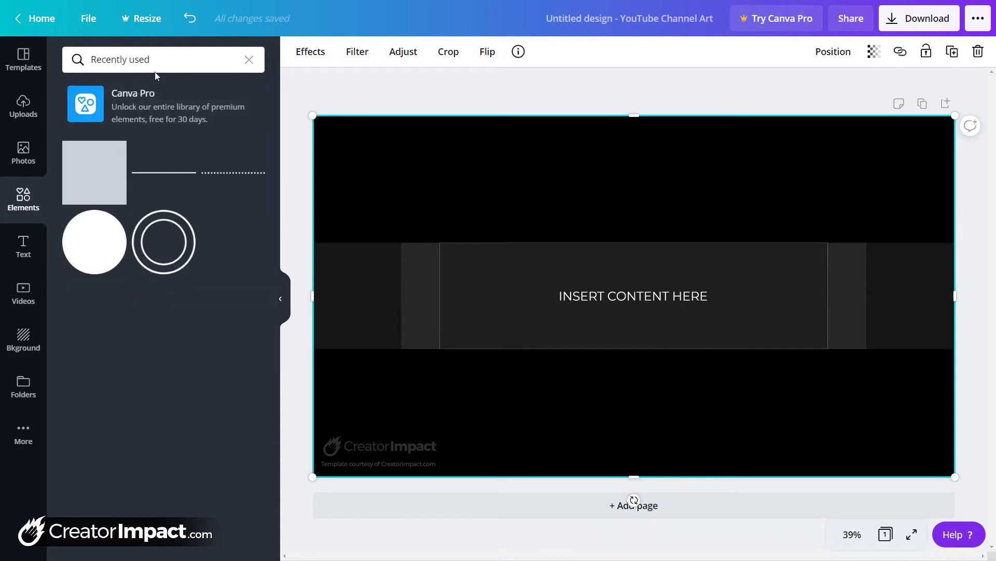
drag(156, 60, 47, 46)
text(square)
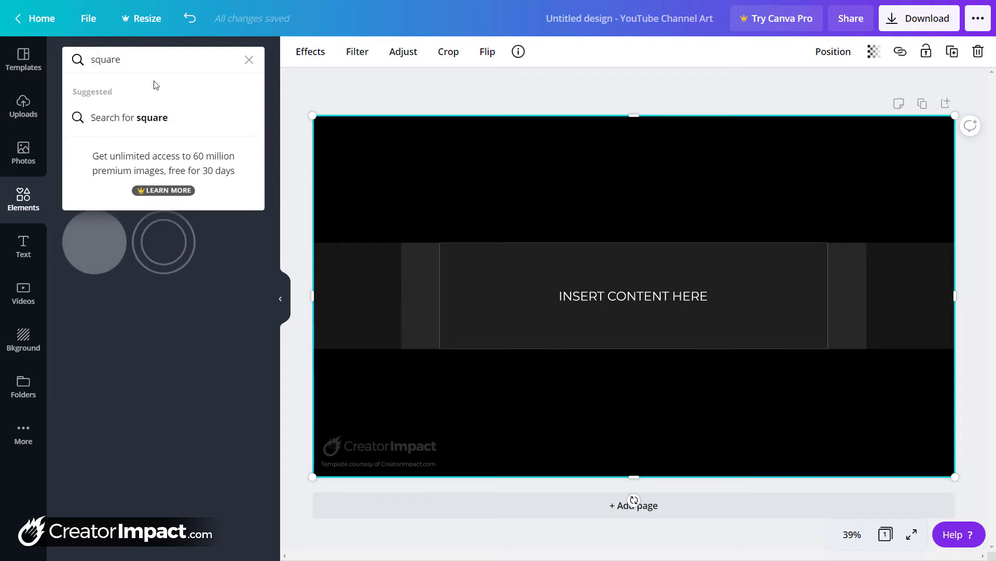
click(156, 118)
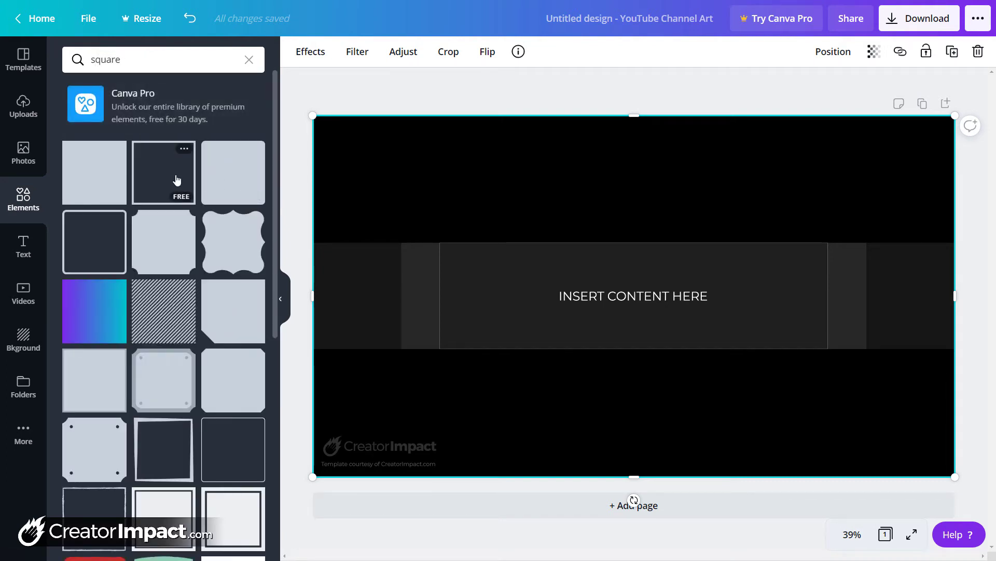
click(176, 180)
- Resize the square outline to fit the edges of the "INSERT CONTENT HERE" area, 422 high, and colour it yellow
drag(633, 197, 633, 242)
drag(632, 375, 633, 348)
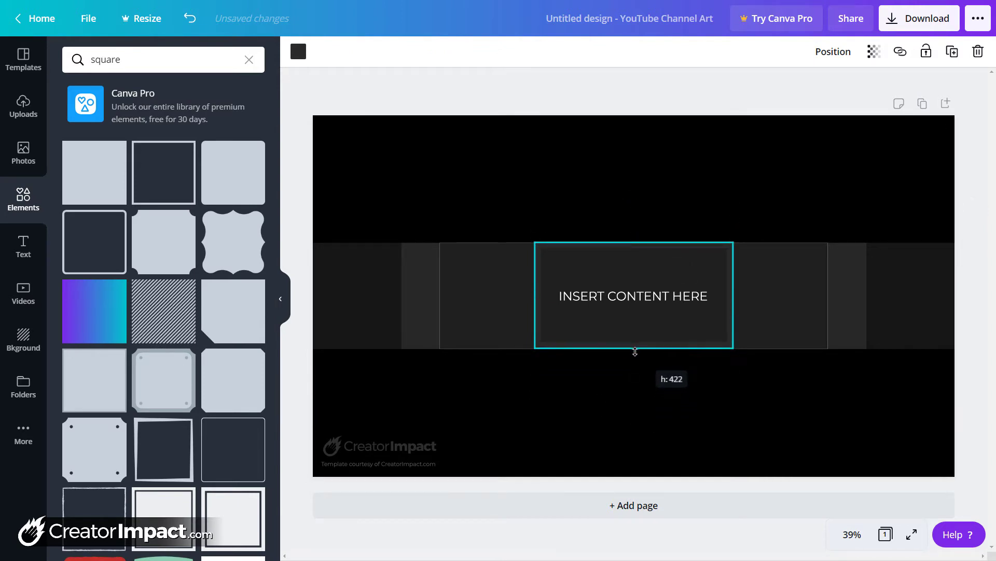
drag(534, 295, 439, 295)
drag(732, 296, 828, 295)
click(299, 52)
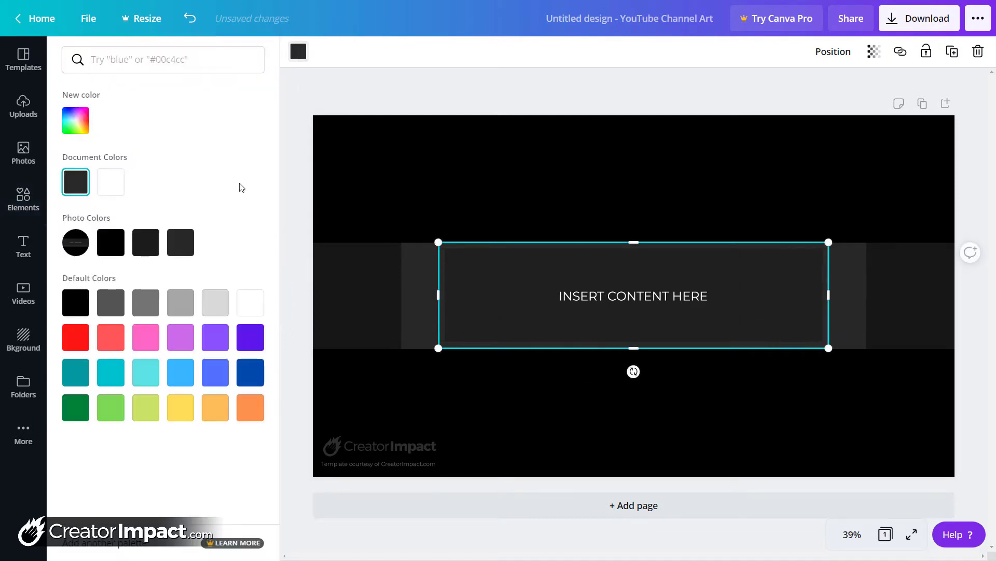
click(181, 409)
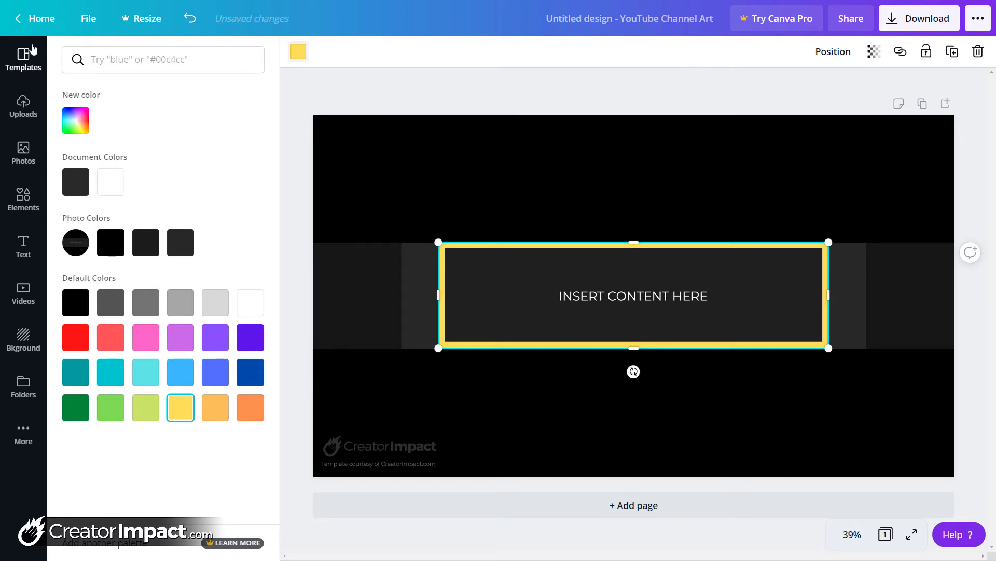
- Delete the black template image from the page, keeping the yellow square outline
click(23, 149)
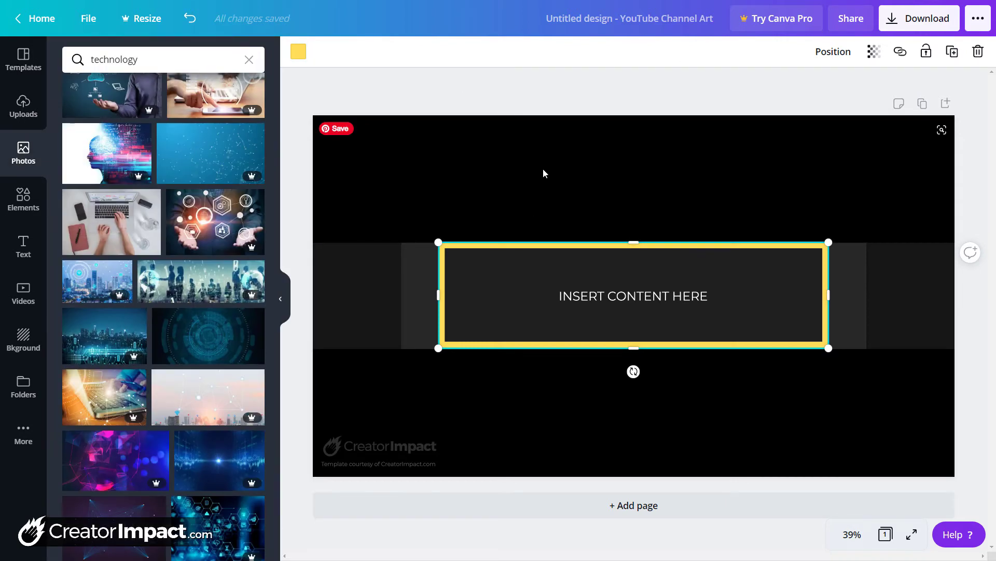
click(543, 168)
key(Delete)
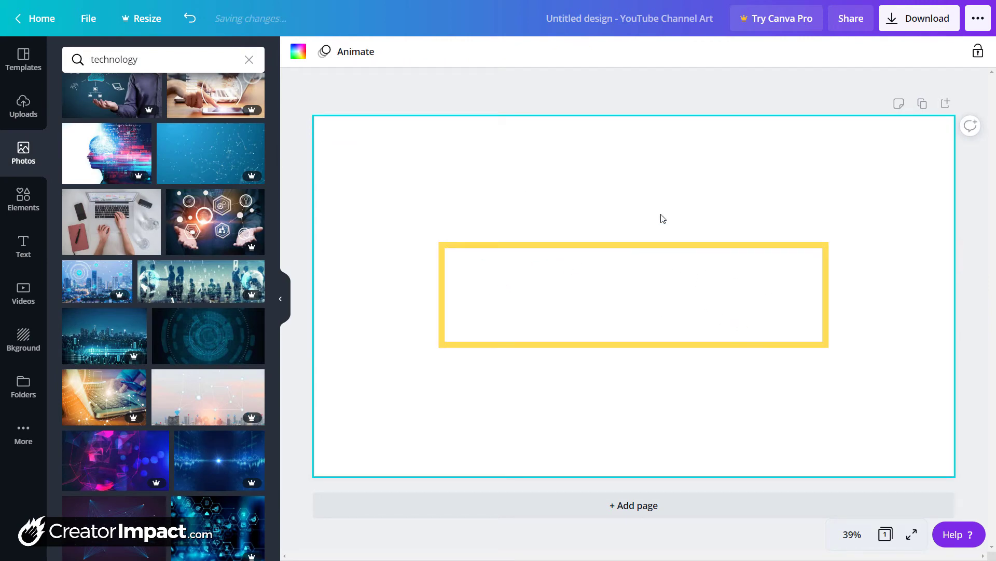
- Browse the "technology" photos and add the free dark image of a circuit-patterned sphere to the page
scroll(158, 266, down, 7)
scroll(158, 266, up, 6)
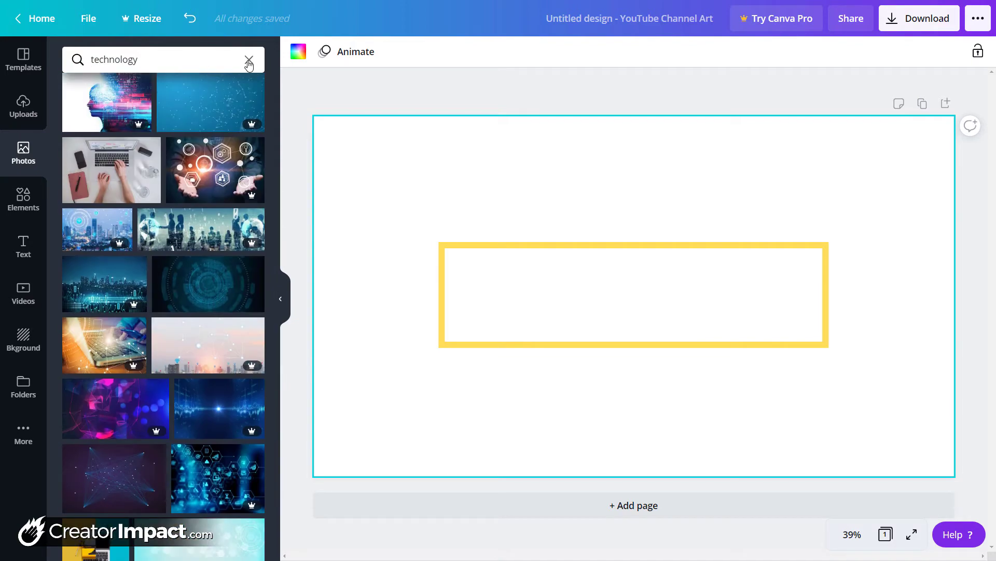
scroll(206, 351, down, 15)
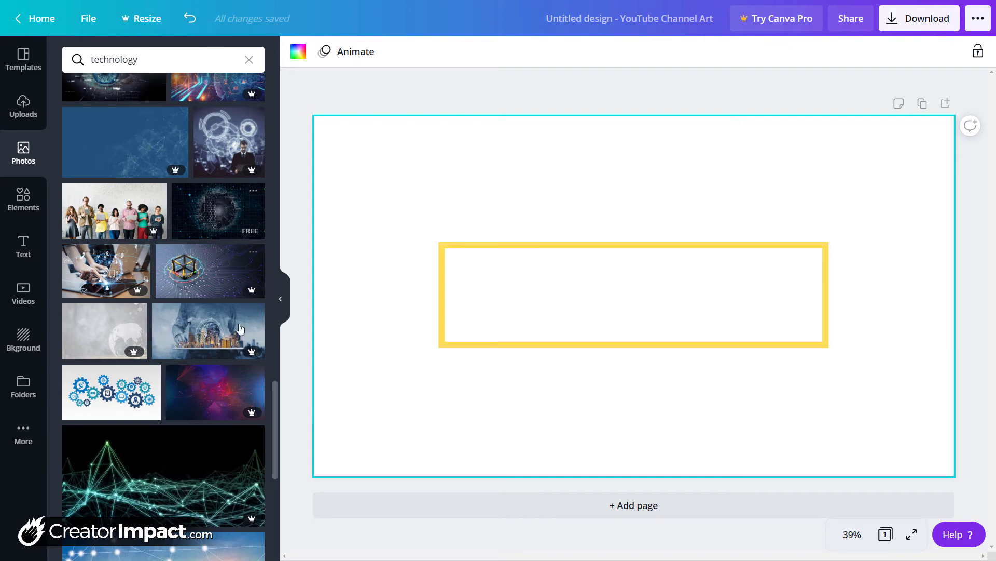
scroll(239, 328, up, 20)
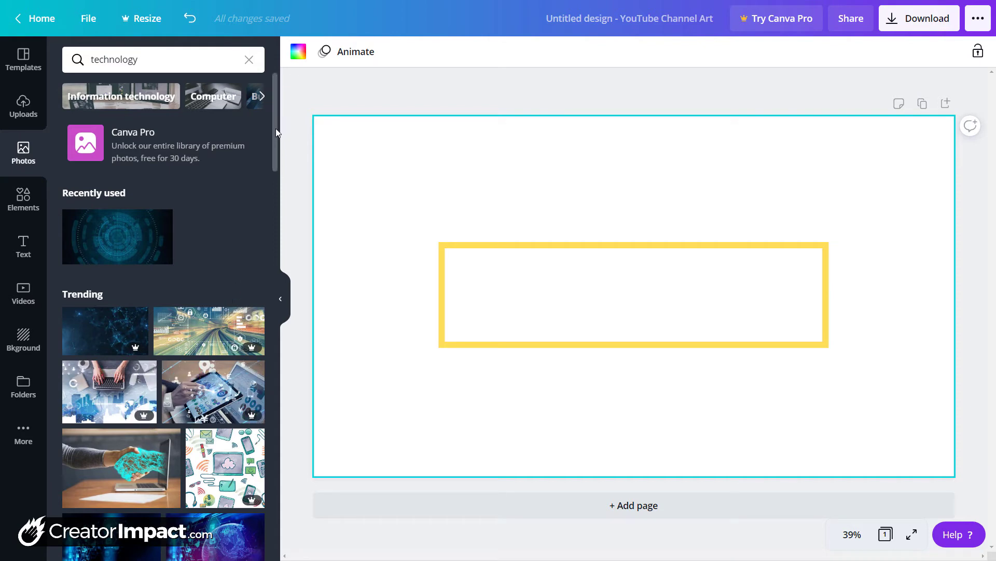
drag(276, 131, 286, 398)
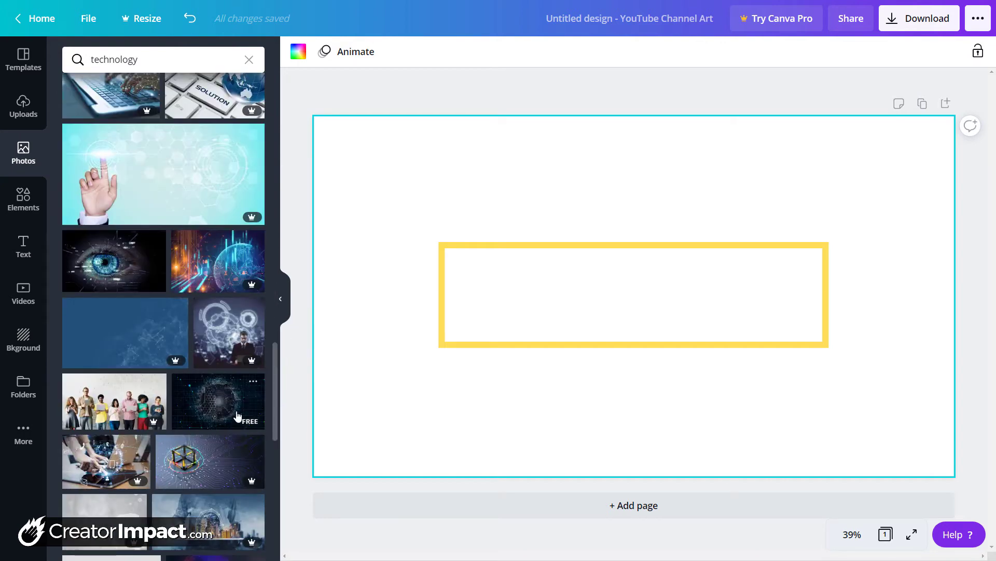
scroll(86, 404, down, 1)
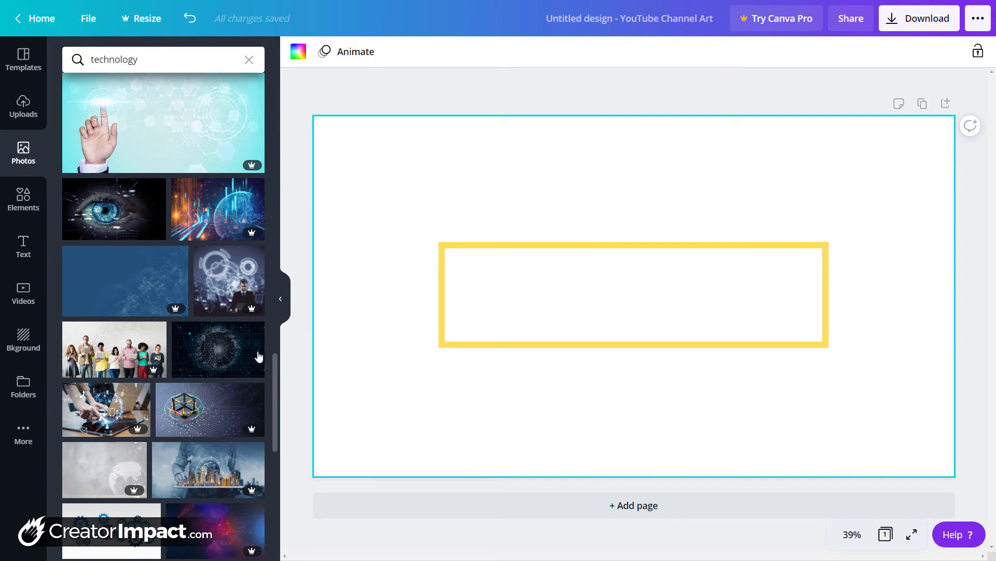
click(230, 358)
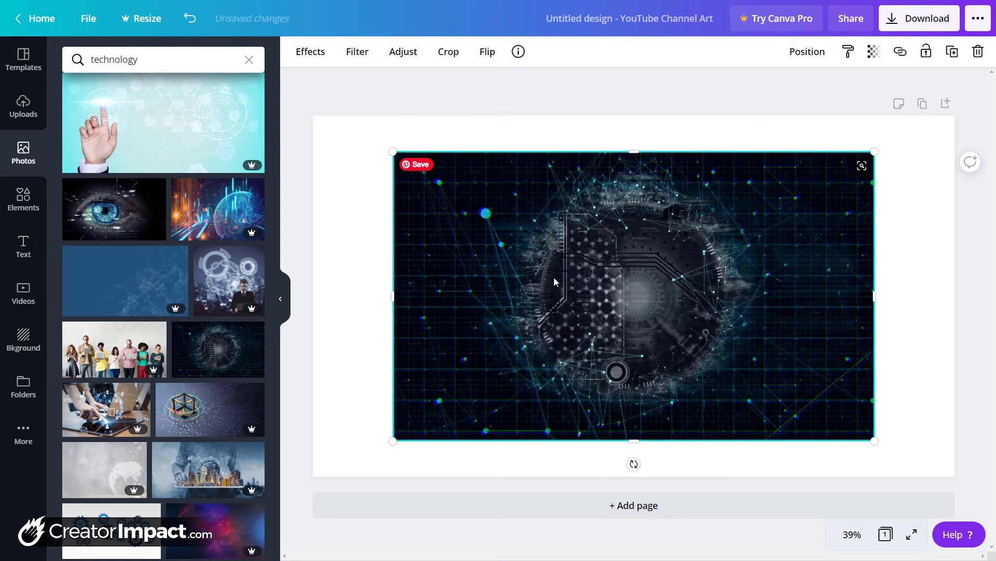
- Enlarge the circuit sphere photo to cover the whole canvas and send it to the back, behind the yellow outline
drag(521, 235, 407, 168)
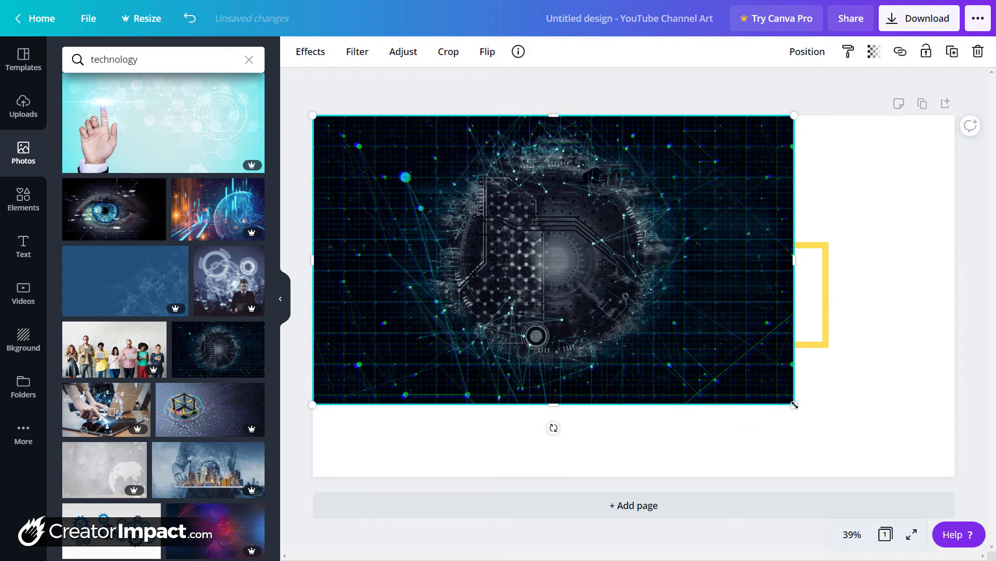
drag(794, 404, 958, 489)
drag(930, 452, 926, 424)
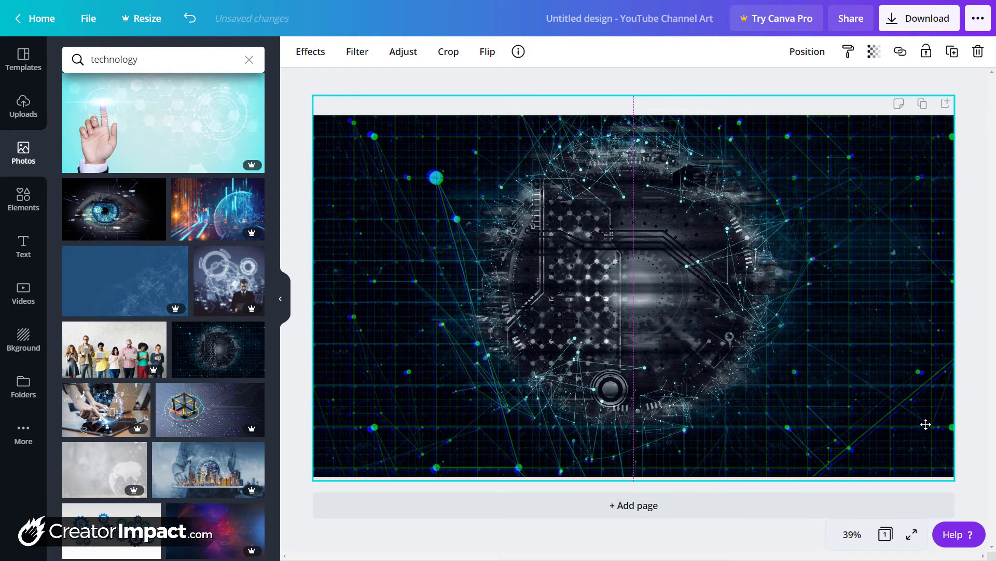
right_click(746, 155)
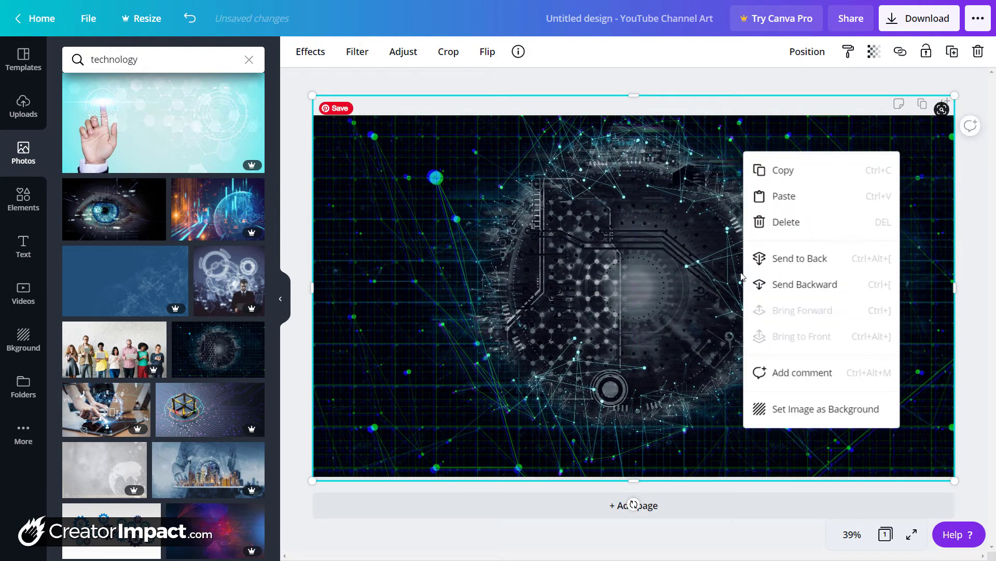
click(789, 260)
click(642, 87)
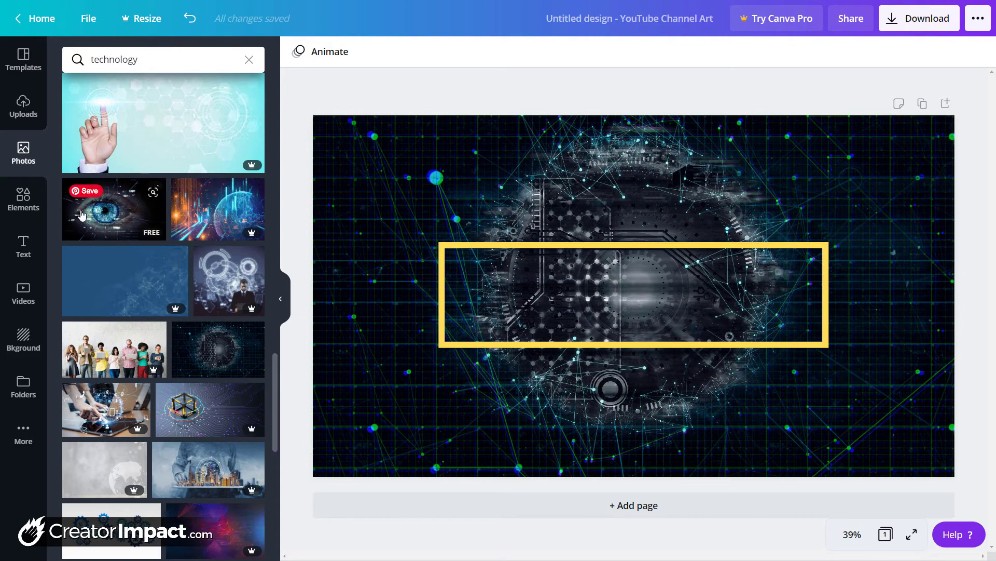
- Clear the "square" element search, try out a line chart towards the canvas's lower-right corner, and delete it
click(19, 199)
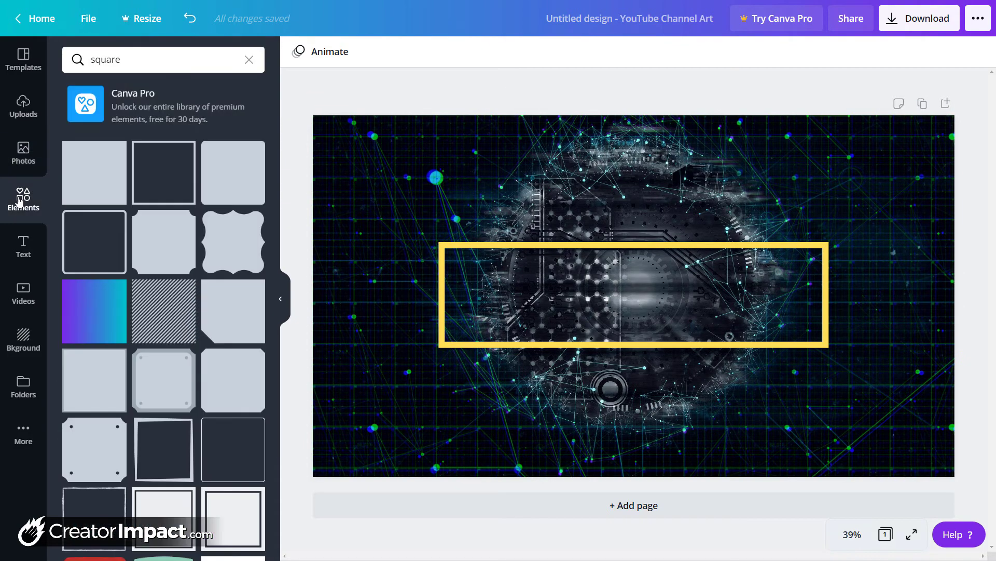
click(250, 61)
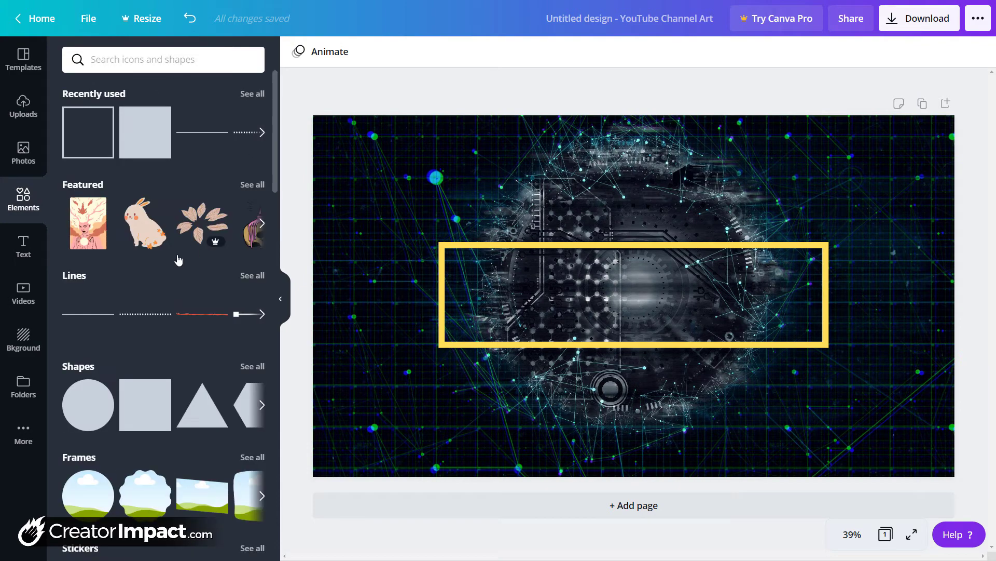
scroll(176, 290, down, 5)
scroll(177, 320, down, 3)
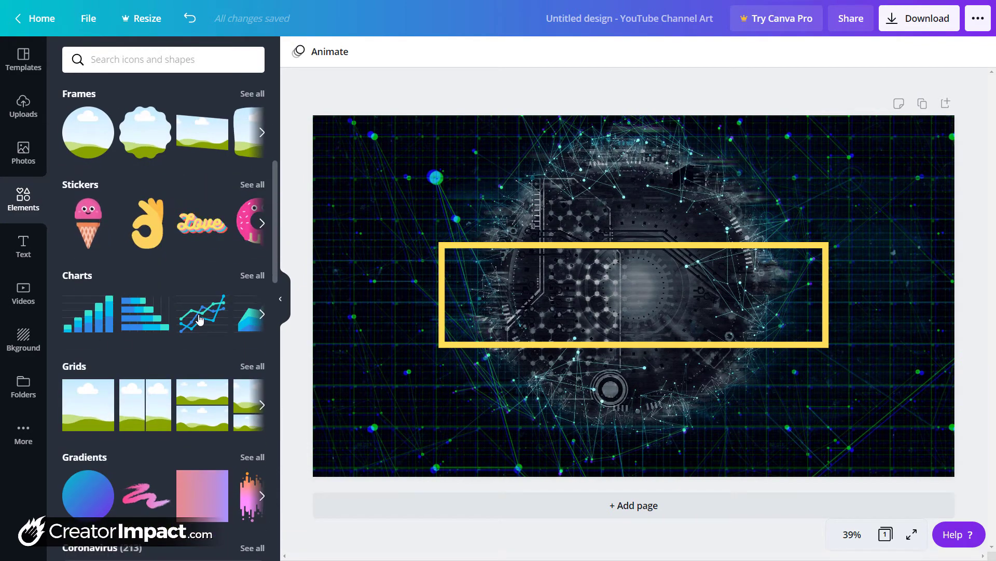
drag(202, 313, 621, 302)
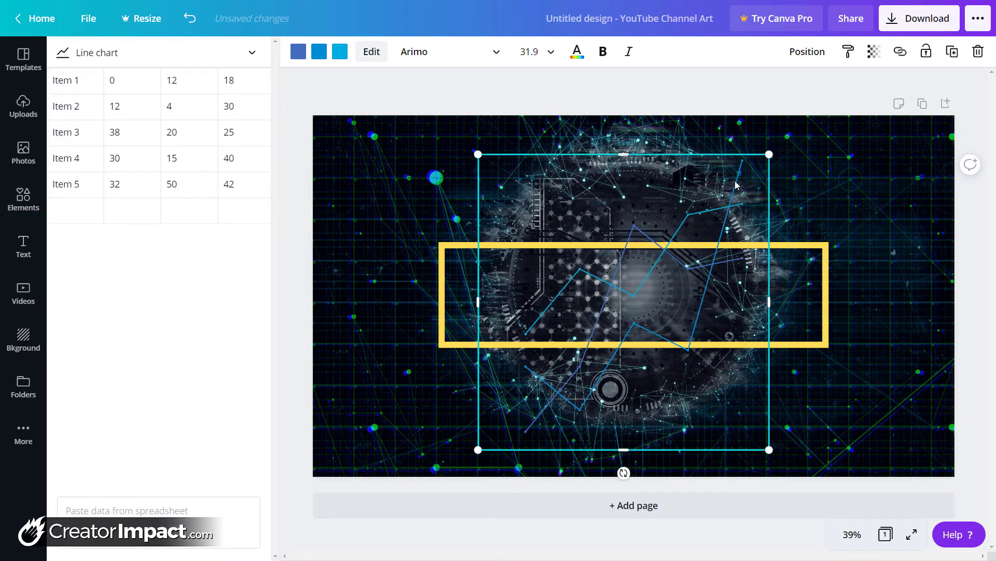
drag(736, 185, 964, 277)
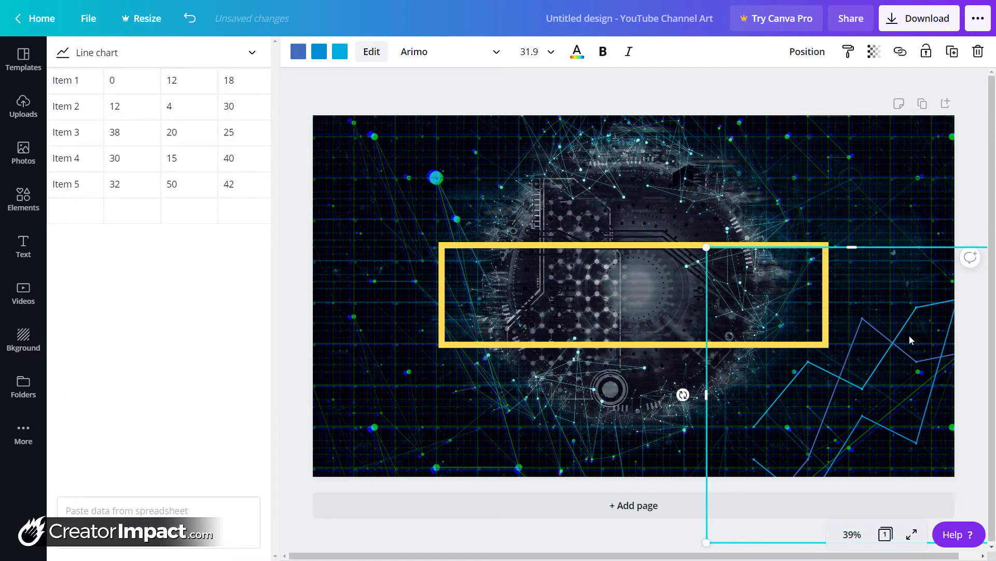
key(Delete)
- Try out the OK-hand sticker at a reduced size inside the yellow outline, and delete it
scroll(140, 206, down, 1)
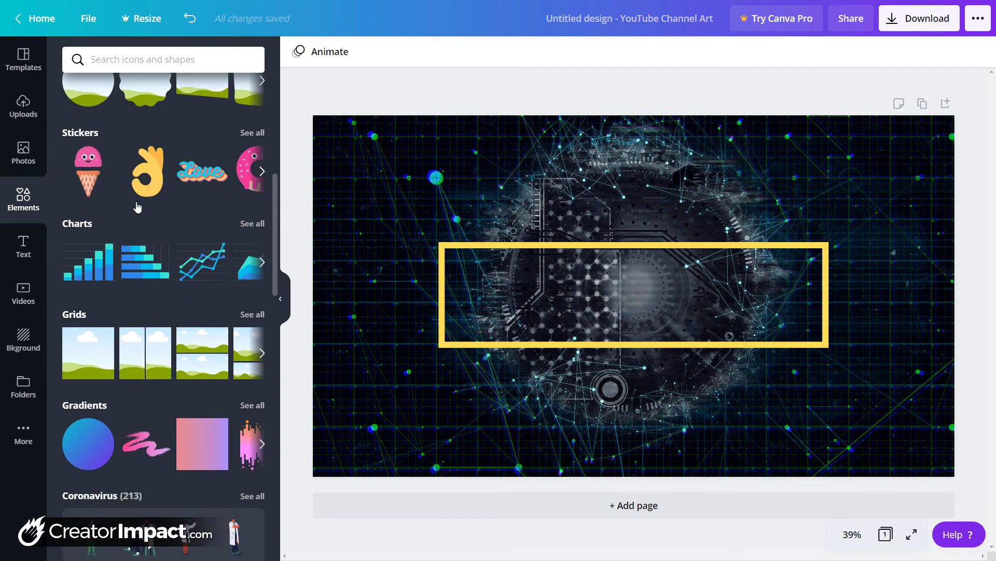
click(154, 173)
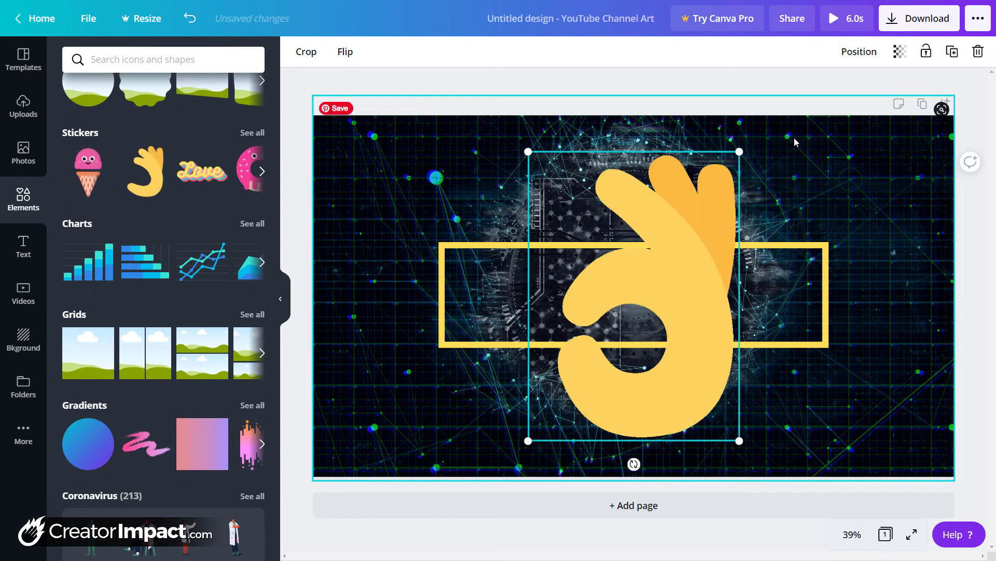
drag(740, 151, 605, 345)
drag(549, 419, 803, 309)
key(Delete)
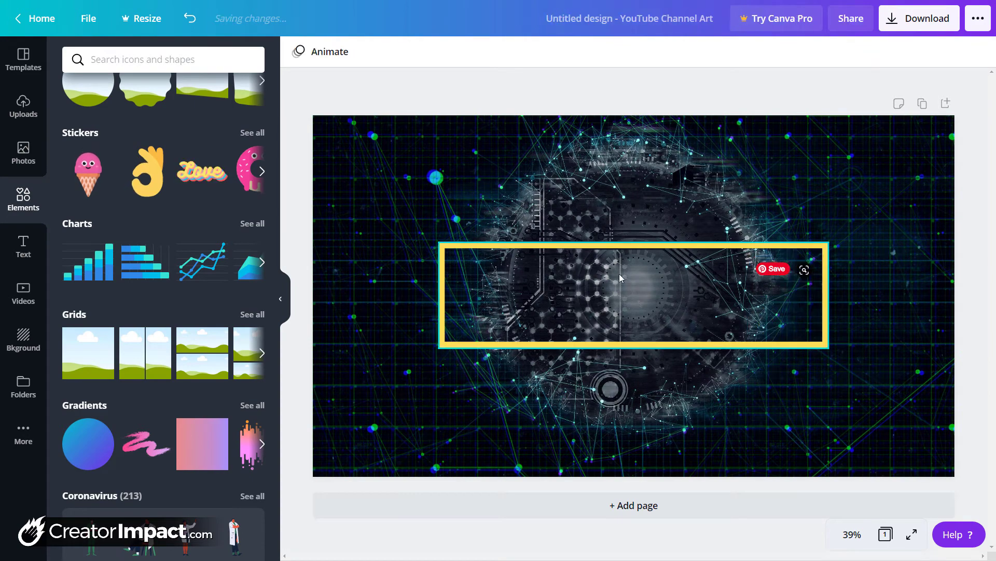
- Try out the red brush-stroke line stretched across the full width near the canvas's lower edge, and delete it
scroll(84, 320, down, 5)
scroll(238, 338, down, 10)
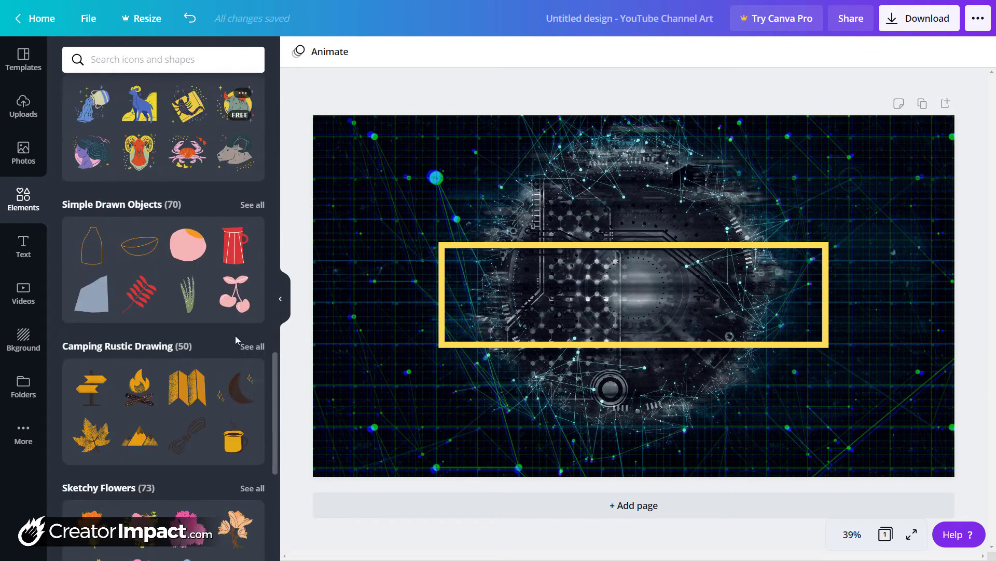
scroll(244, 352, down, 4)
drag(276, 430, 265, 52)
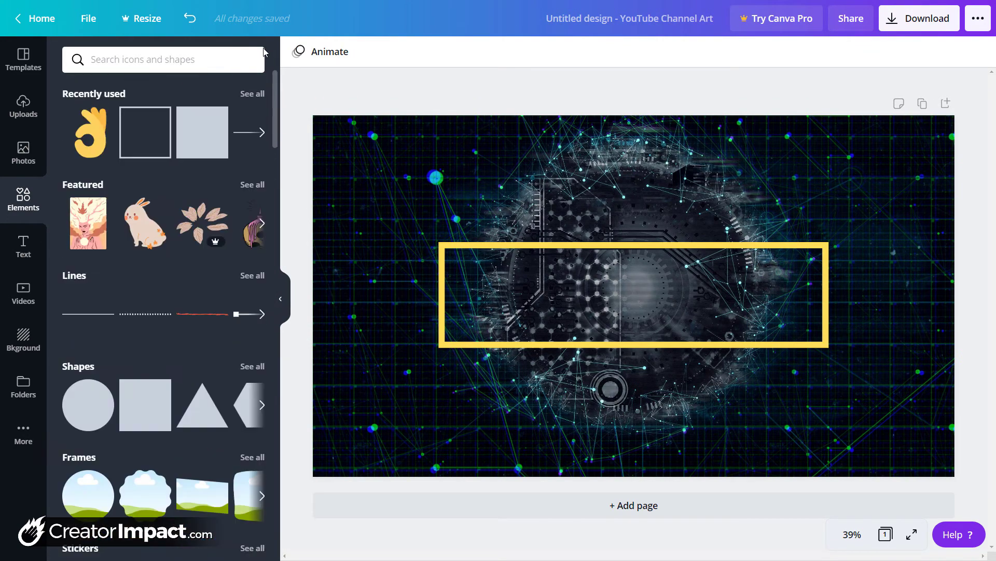
click(212, 320)
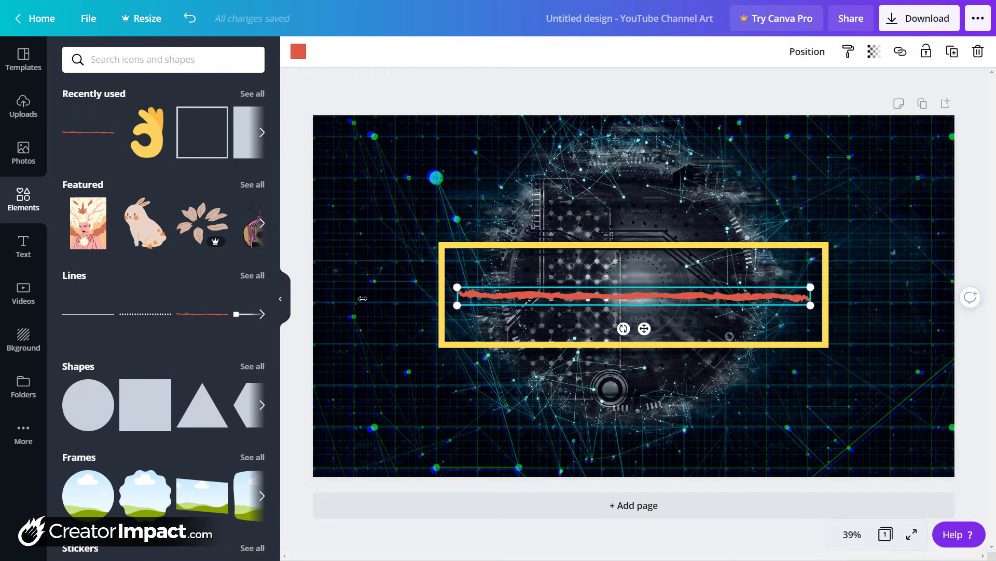
drag(363, 298, 293, 300)
drag(503, 299, 495, 443)
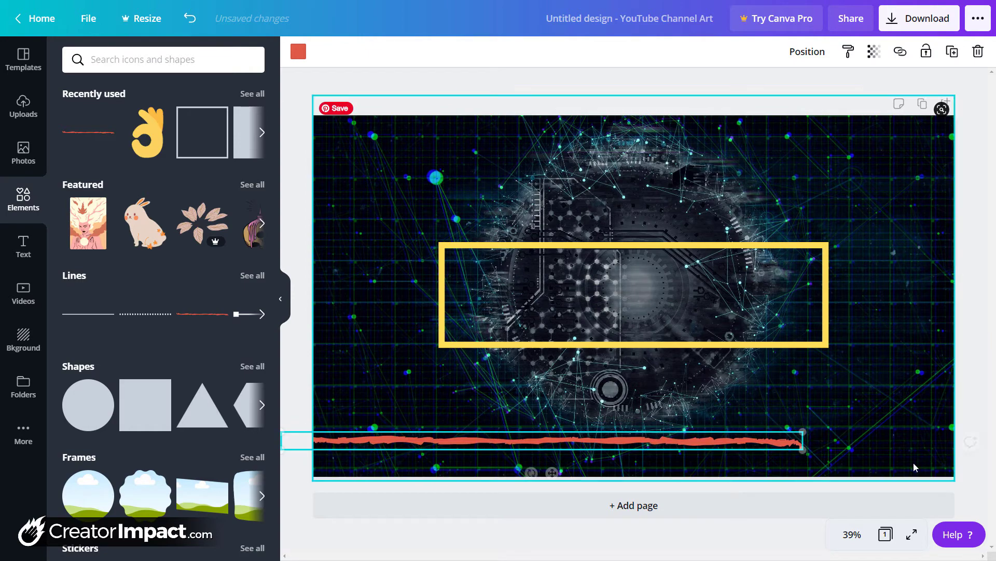
drag(803, 441, 983, 441)
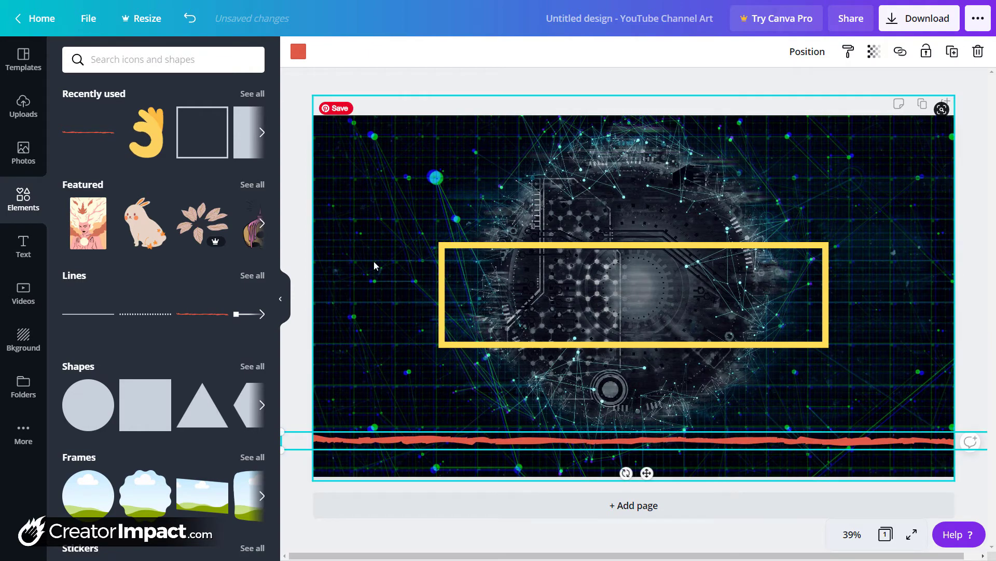
key(Delete)
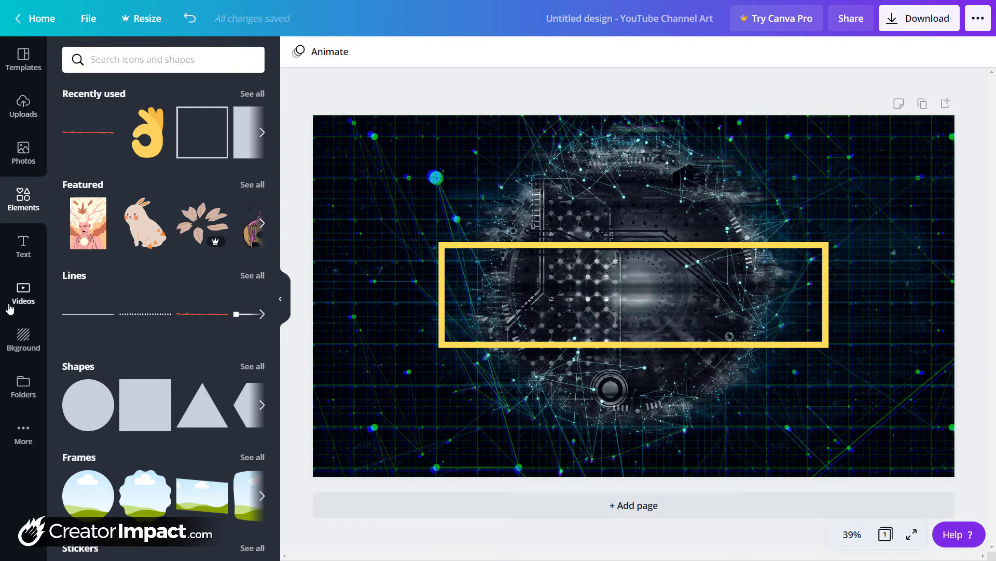
- Add the orange outlined "ACTION" text style inside the yellow outline and change its wording to "TECHNO"
click(21, 249)
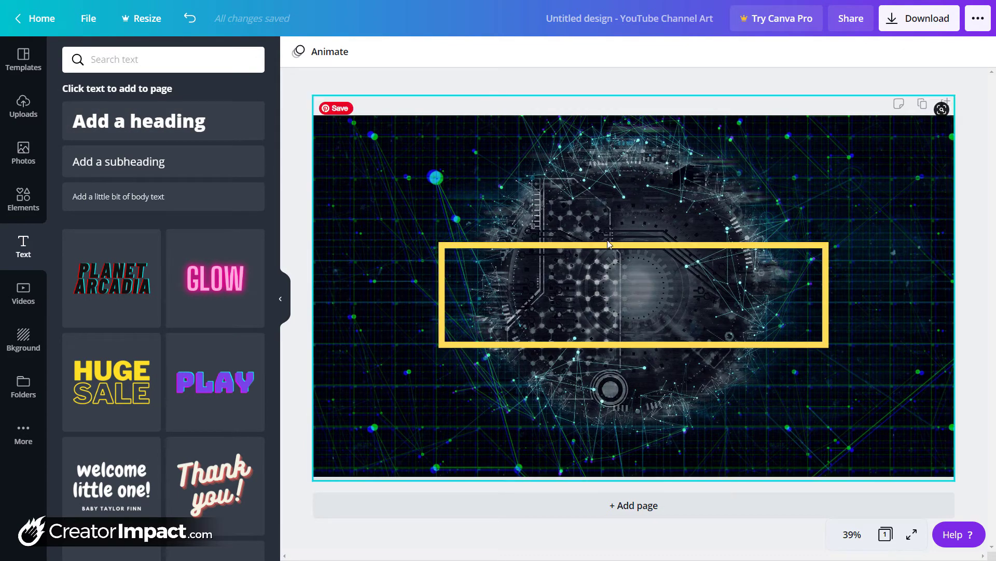
scroll(275, 368, down, 5)
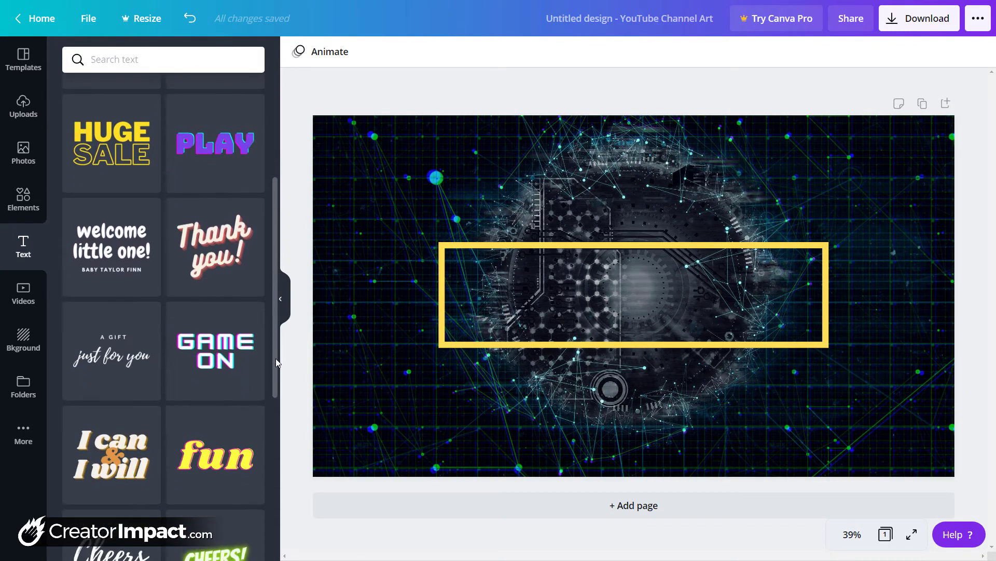
scroll(275, 369, down, 10)
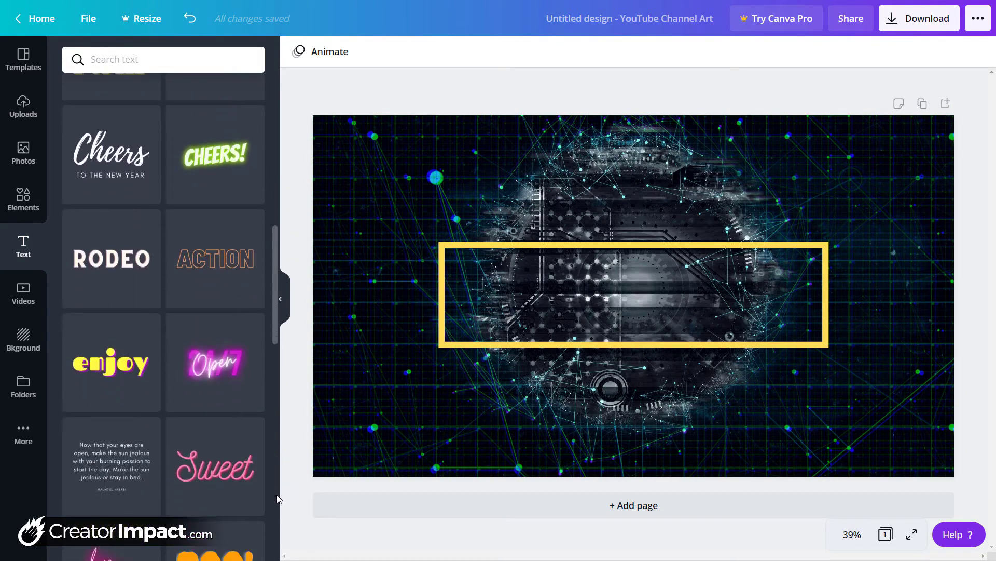
scroll(277, 519, down, 4)
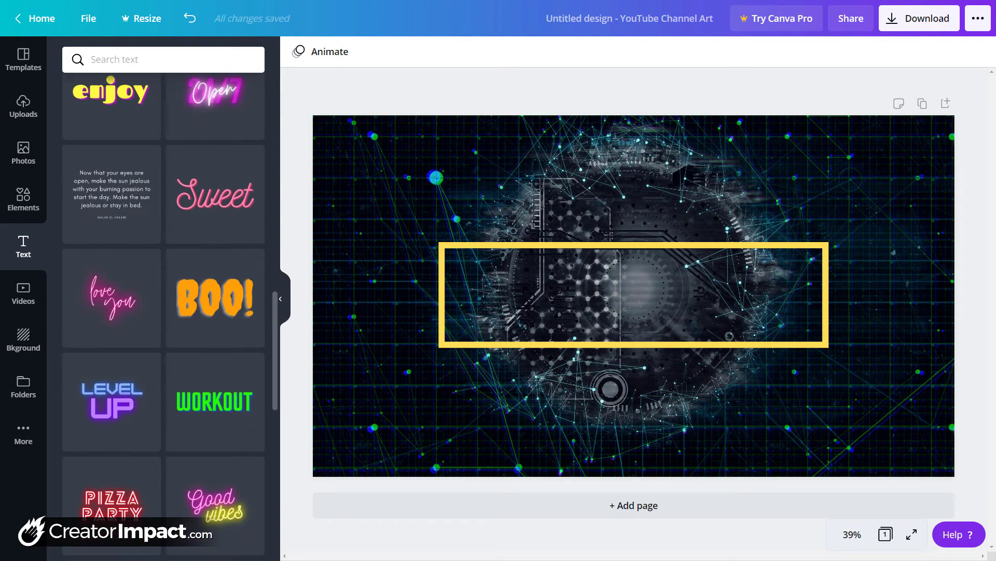
scroll(249, 418, up, 12)
scroll(249, 418, up, 6)
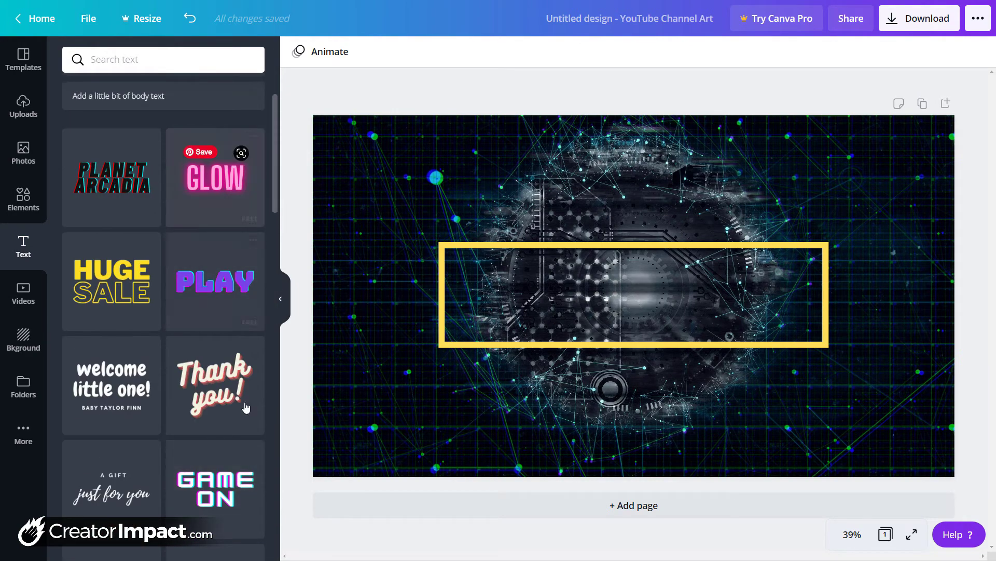
scroll(249, 423, down, 9)
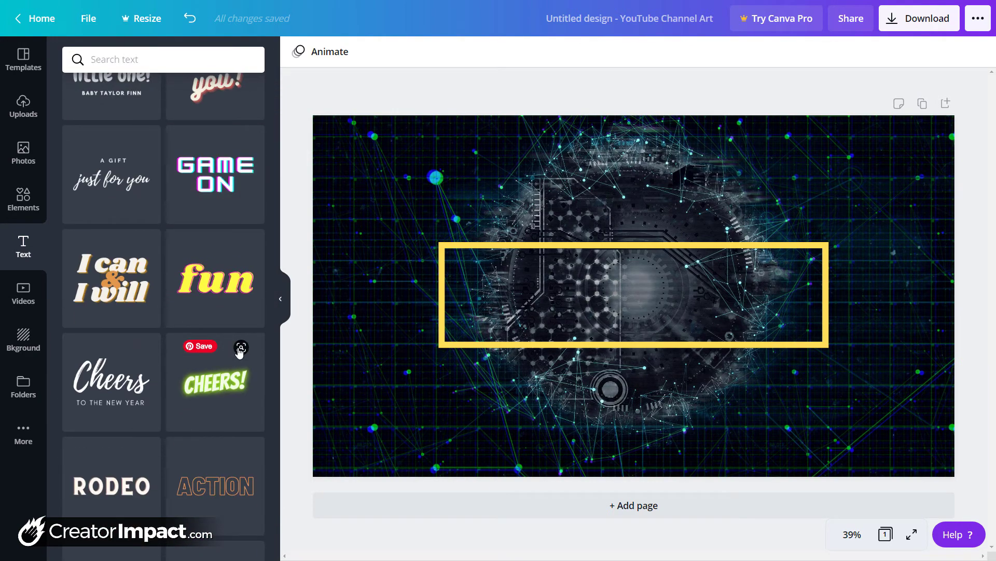
drag(221, 495, 666, 345)
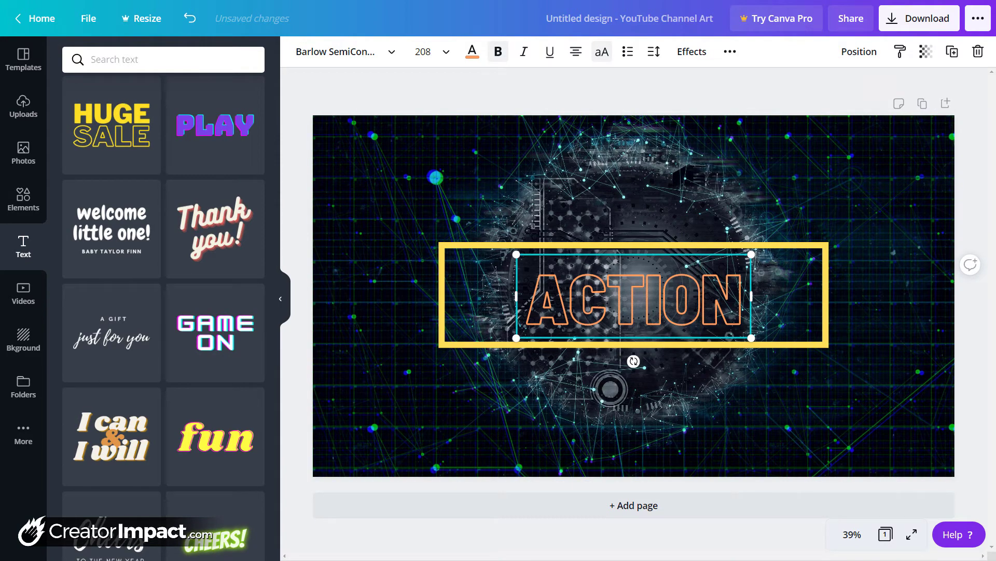
double_click(612, 300)
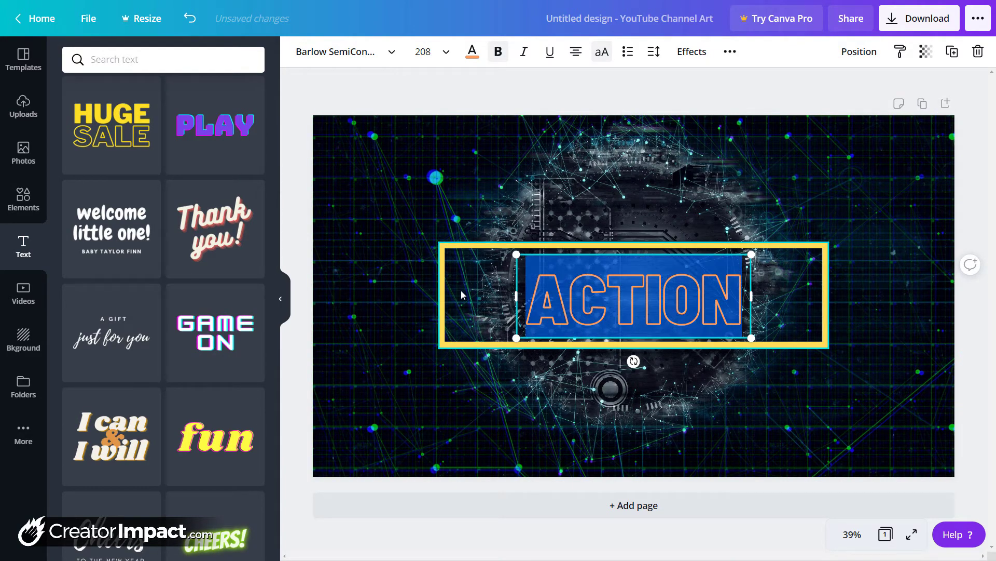
text(TECHNO)
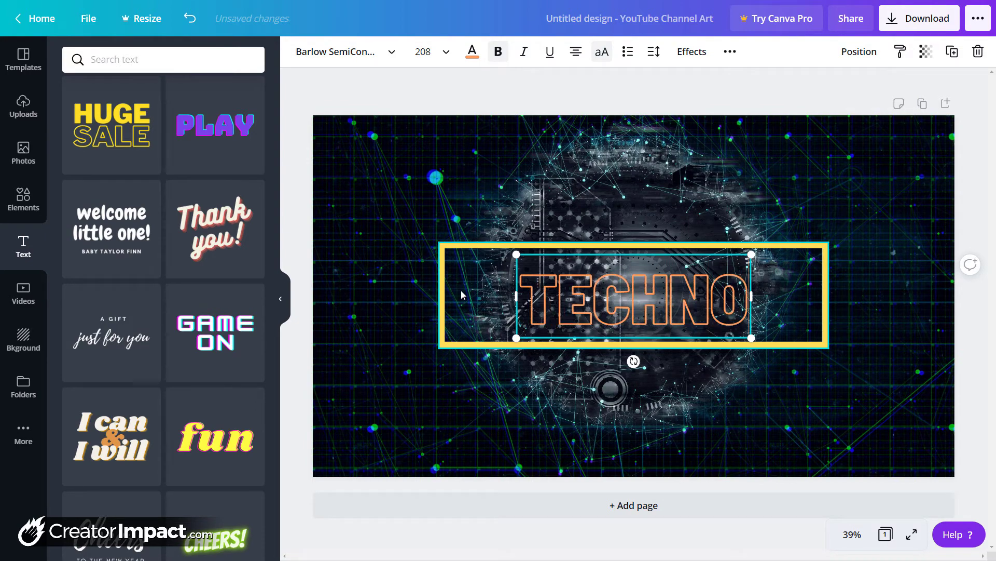
- Recolor the "TECHNO" text white and switch its effect to Lift with an intensity of 100
key(ctrl+a)
click(479, 57)
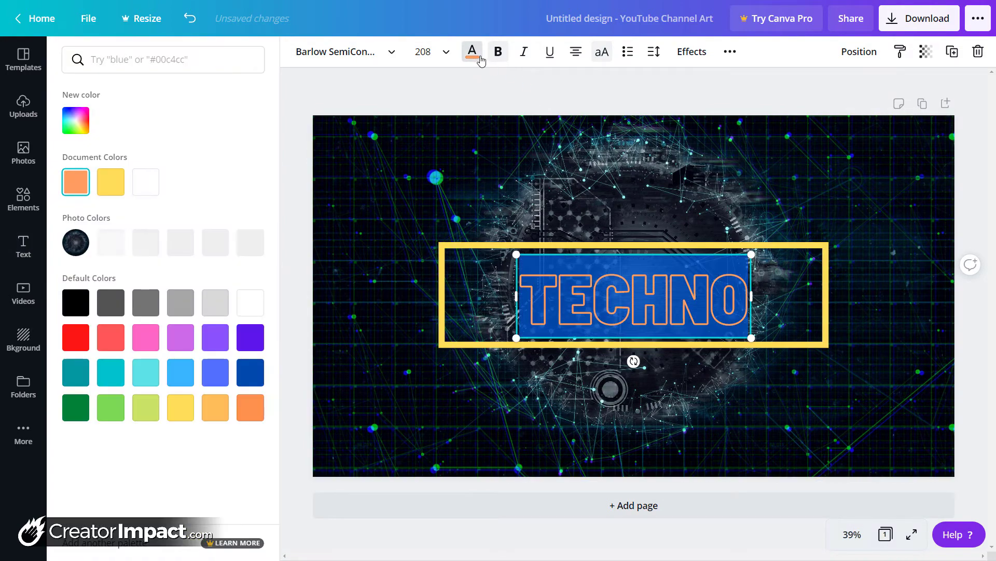
click(250, 302)
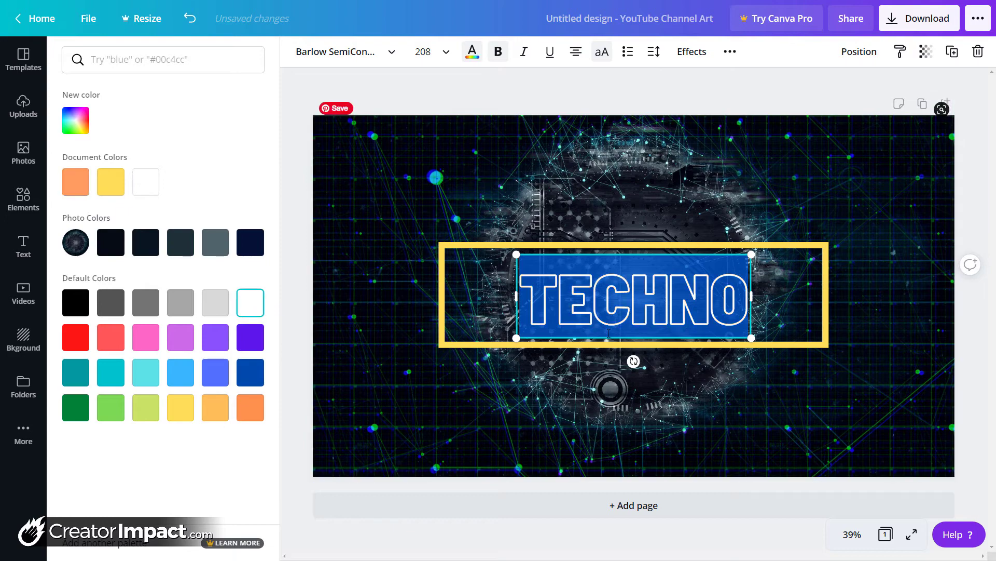
click(693, 52)
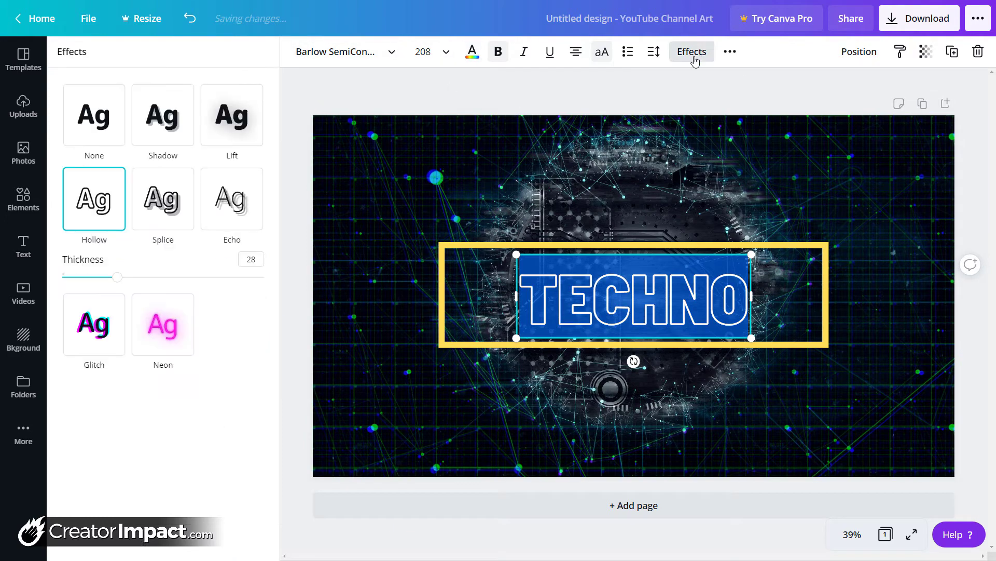
click(227, 117)
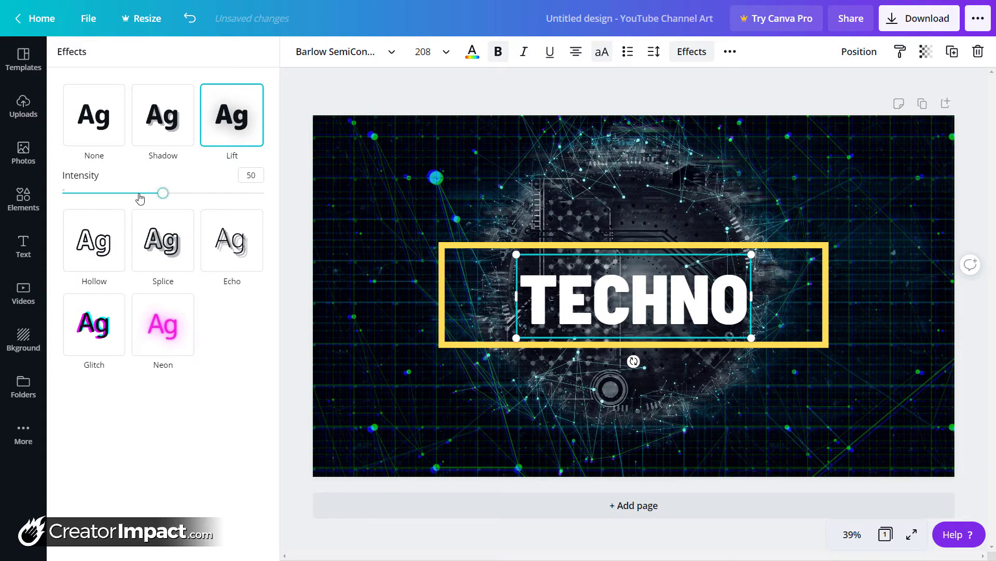
drag(140, 198, 275, 198)
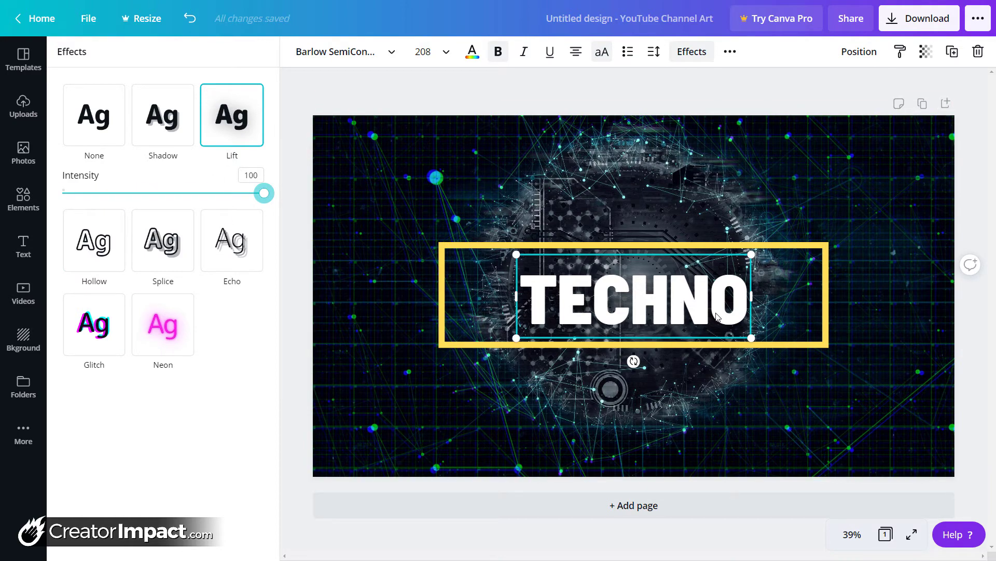
- Shrink the "TECHNO" text to size 163 and move it against the left end of the yellow outline
drag(751, 338, 700, 320)
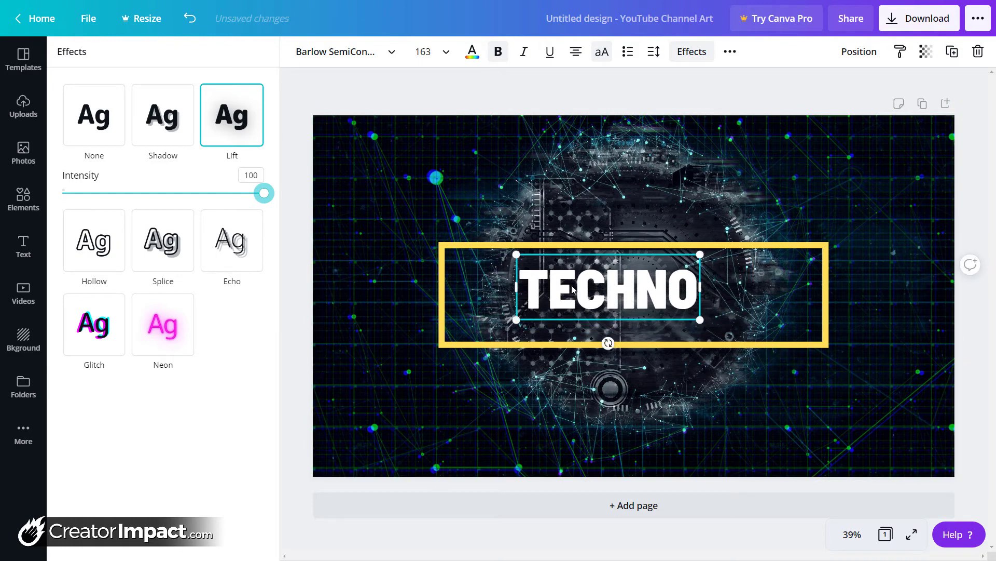
drag(582, 290, 514, 283)
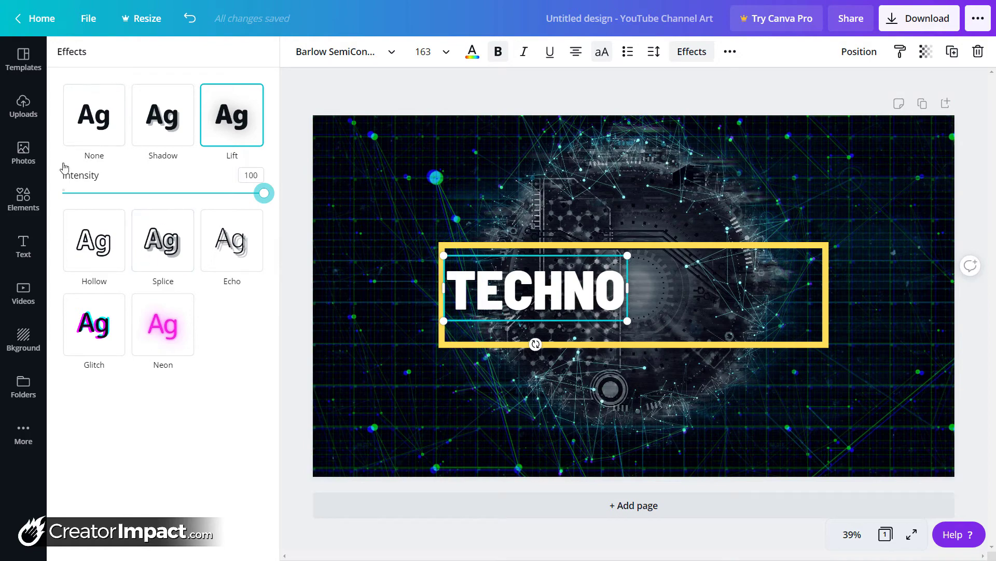
- Add a heading that reads "Dude" and place it level with and just to the right of "TECHNO"
click(23, 250)
scroll(277, 135, up, 8)
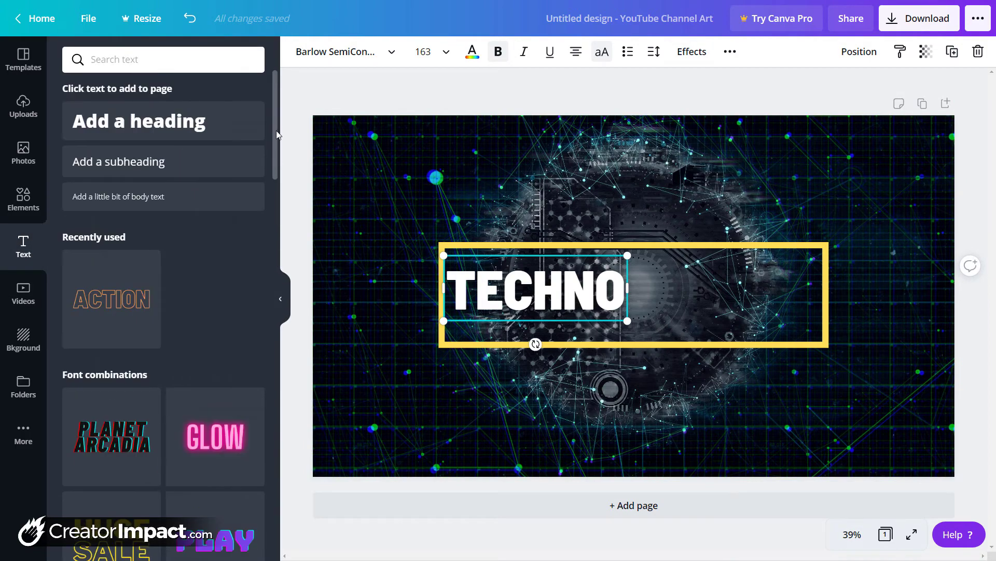
click(181, 125)
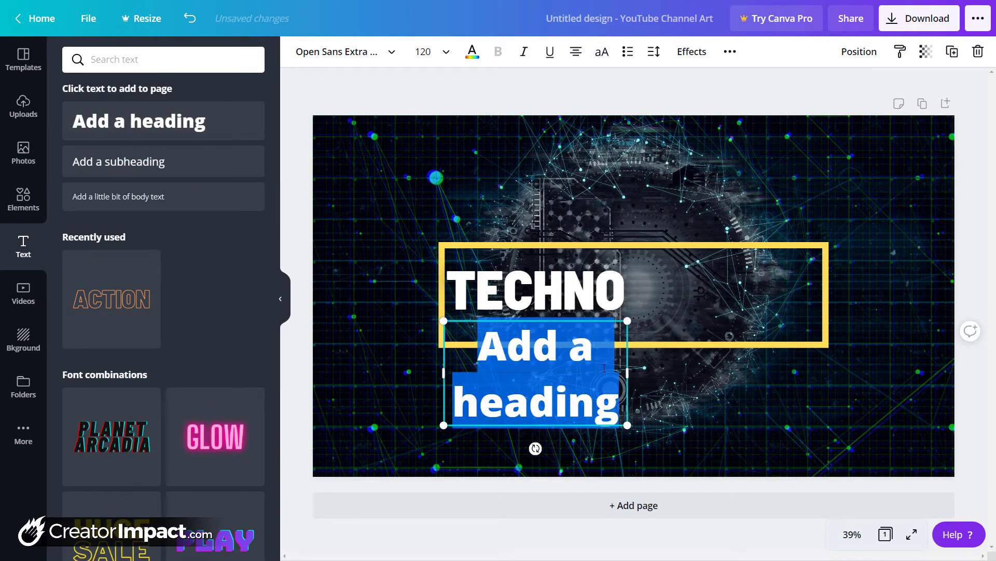
double_click(600, 370)
text(DU)
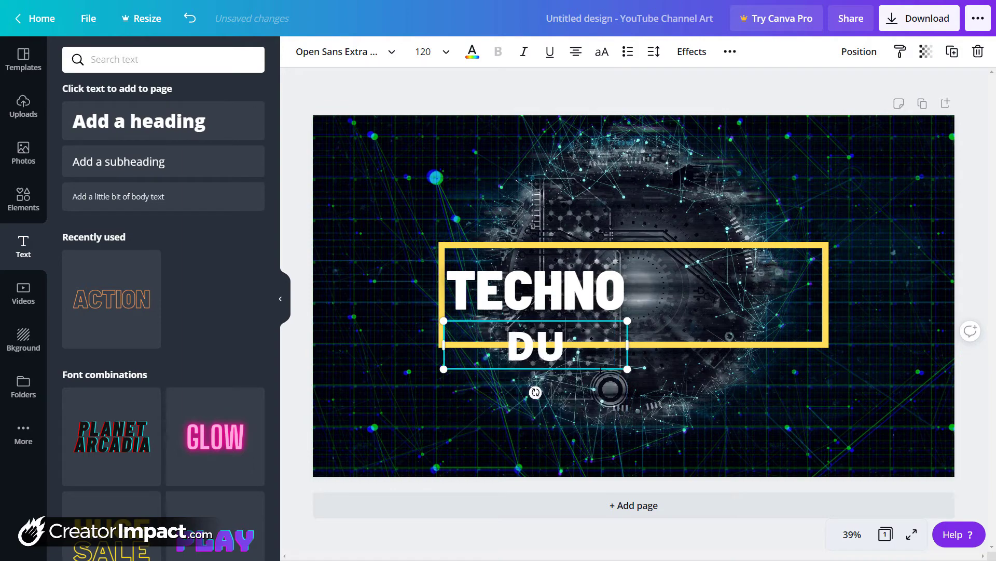
key(BackSpace)
text(ude)
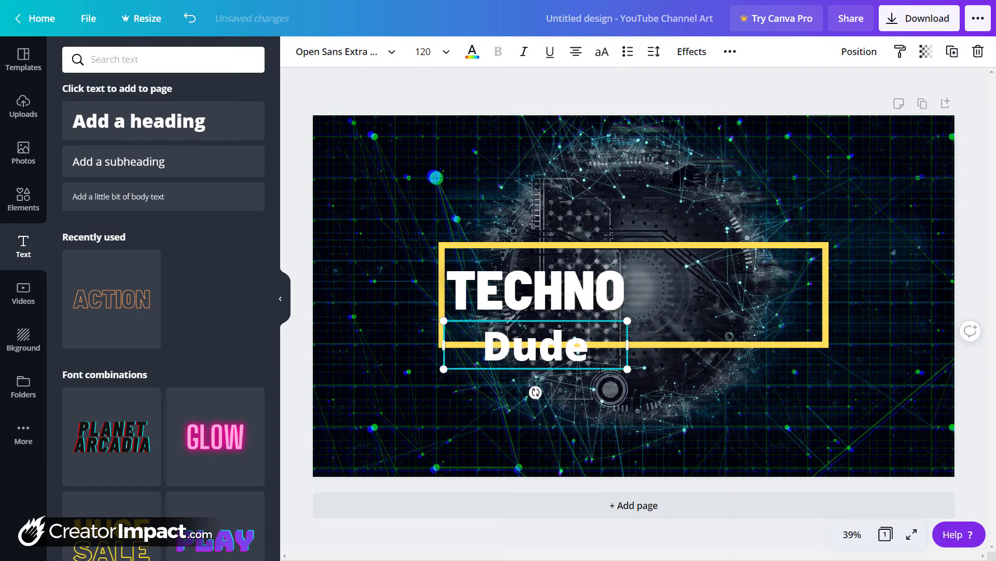
drag(627, 346, 752, 302)
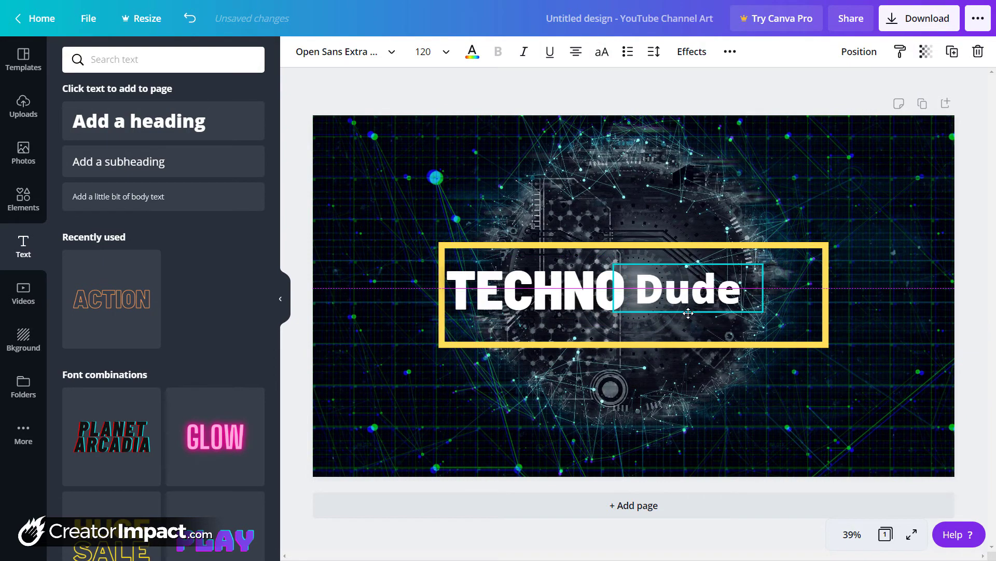
- Set the "Dude" text to the Bukhari Script font and color it lime #c9e265
click(391, 52)
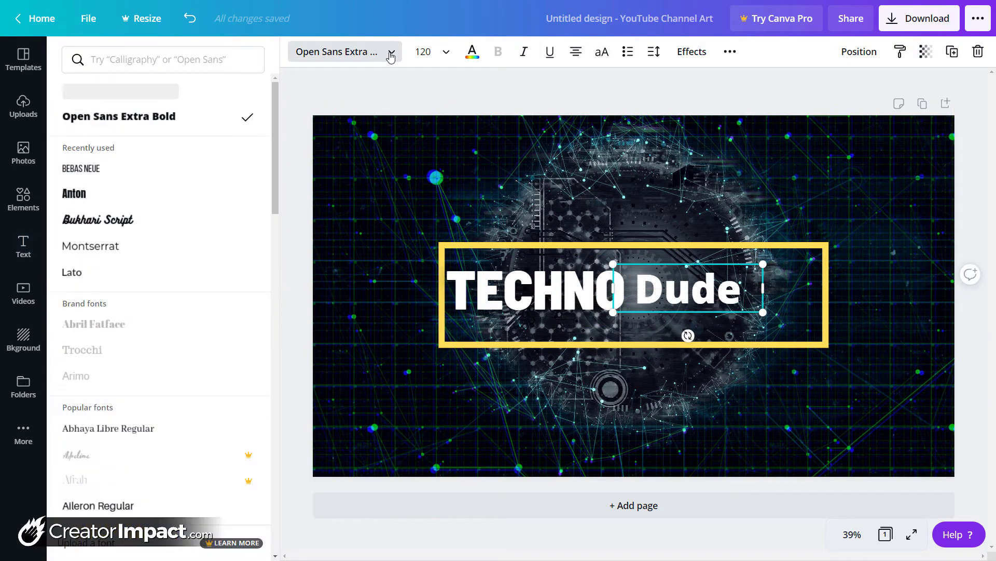
drag(279, 118, 280, 245)
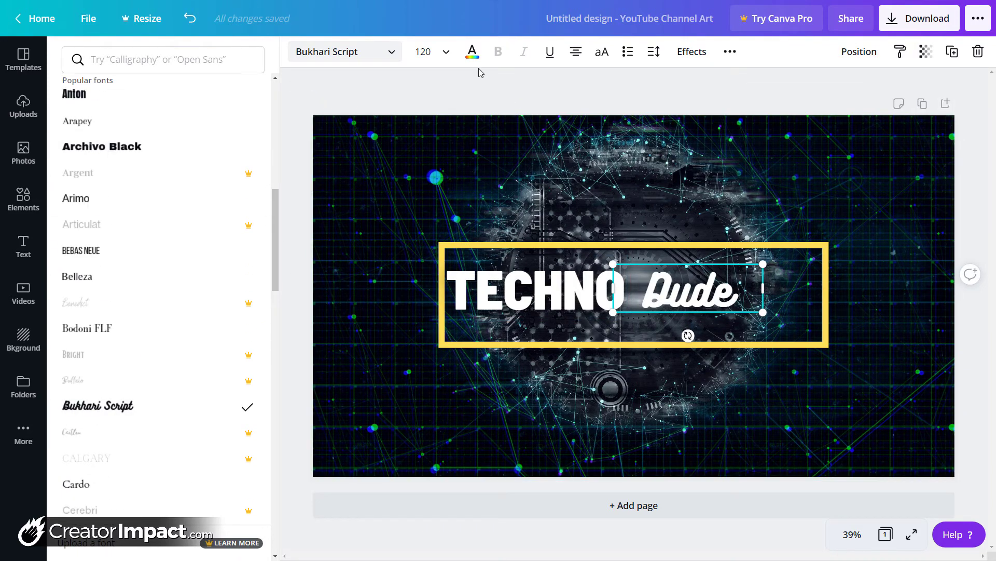
click(472, 53)
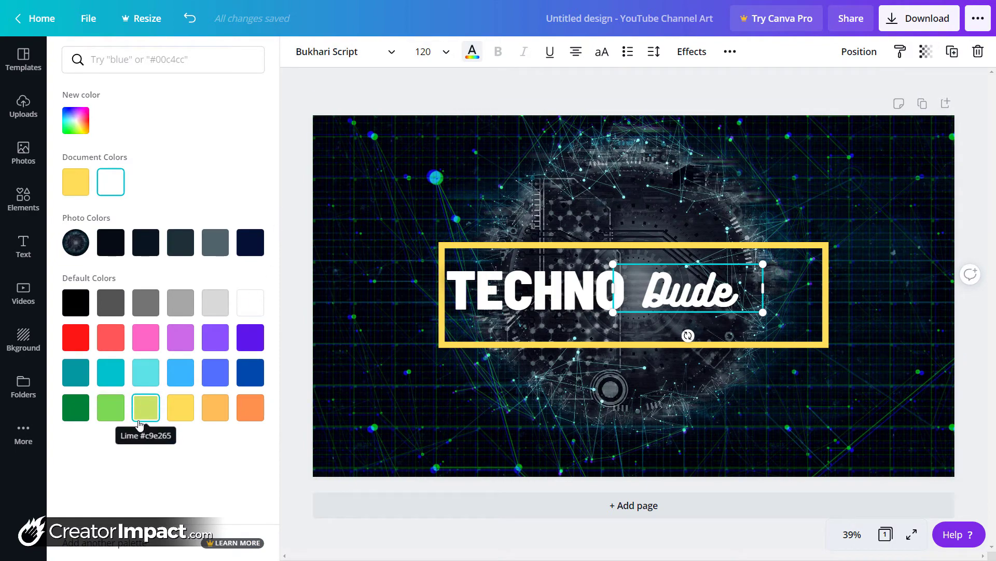
click(139, 417)
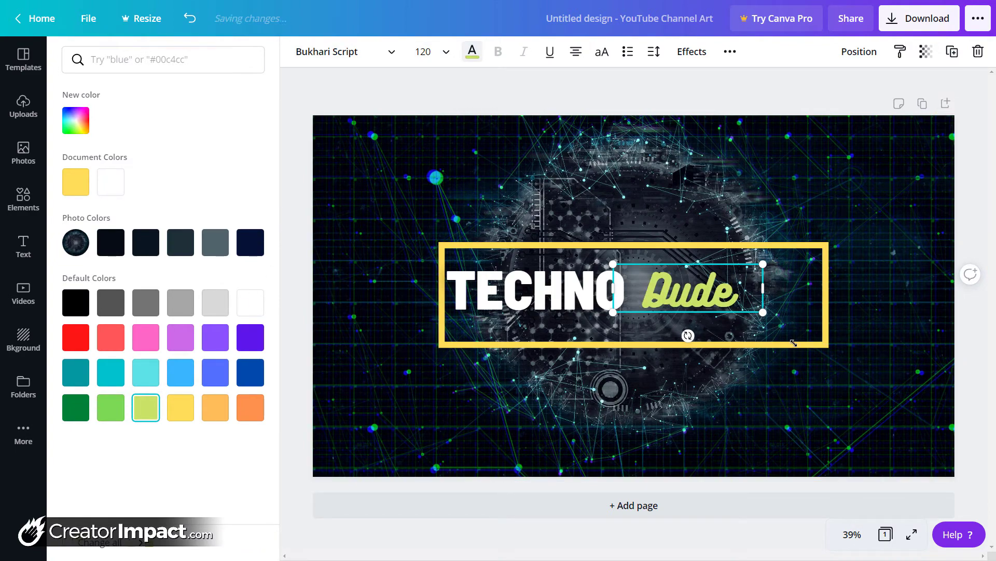
- Enlarge the "Dude" text to size 202 and move it directly against the end of "TECHNO"
drag(794, 342, 867, 399)
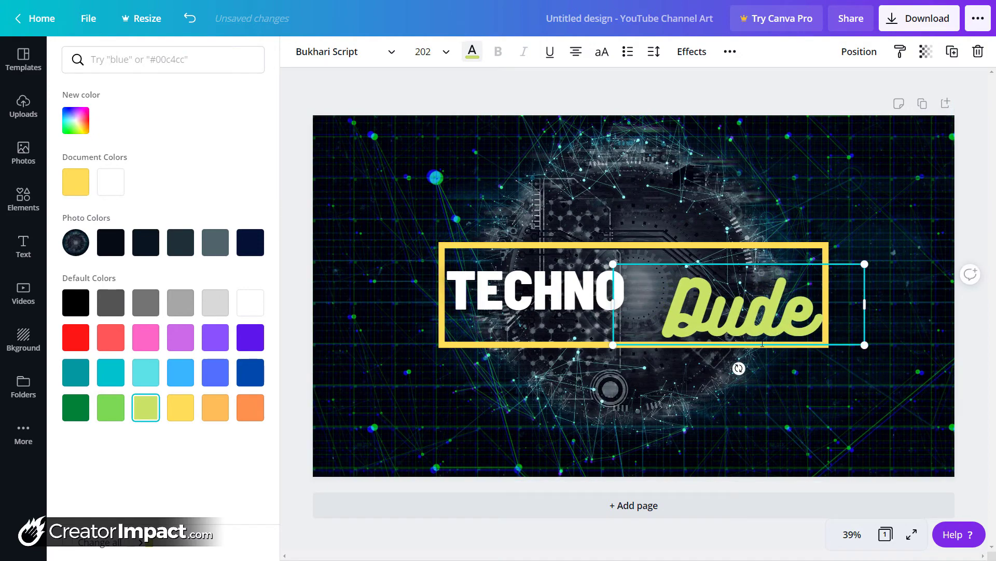
drag(761, 346, 716, 324)
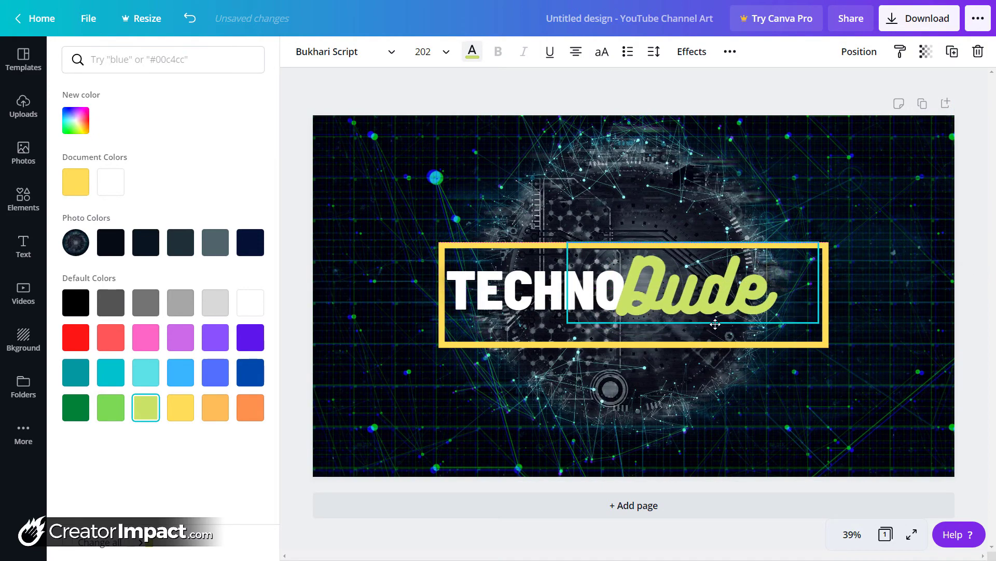
click(691, 345)
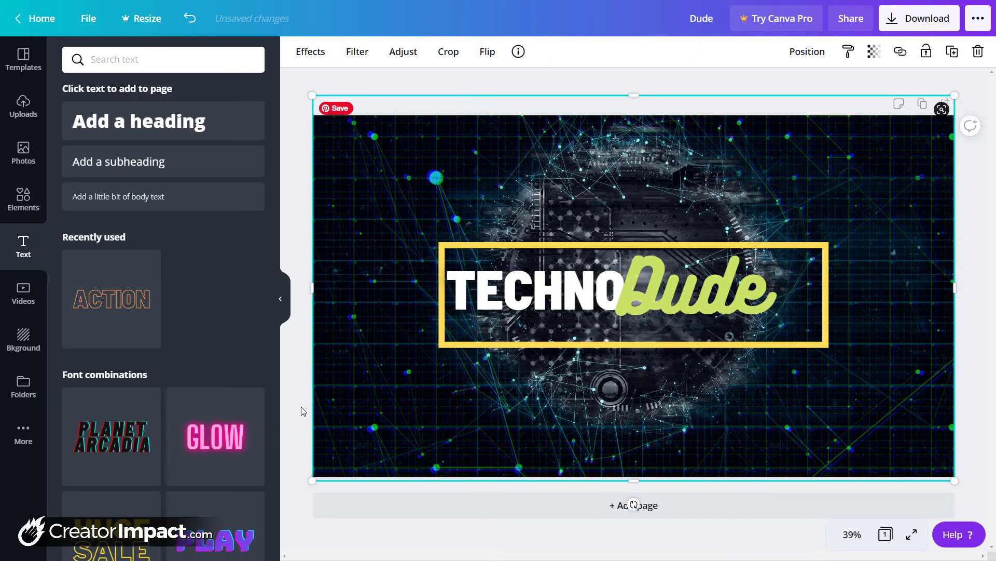
- Search the elements library for "phone"
click(23, 197)
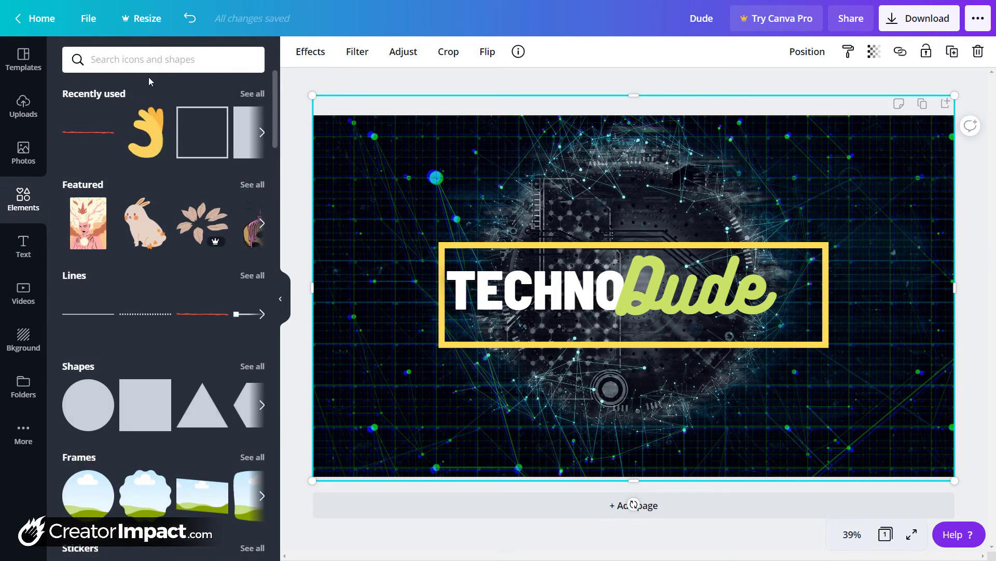
click(151, 60)
text(phone)
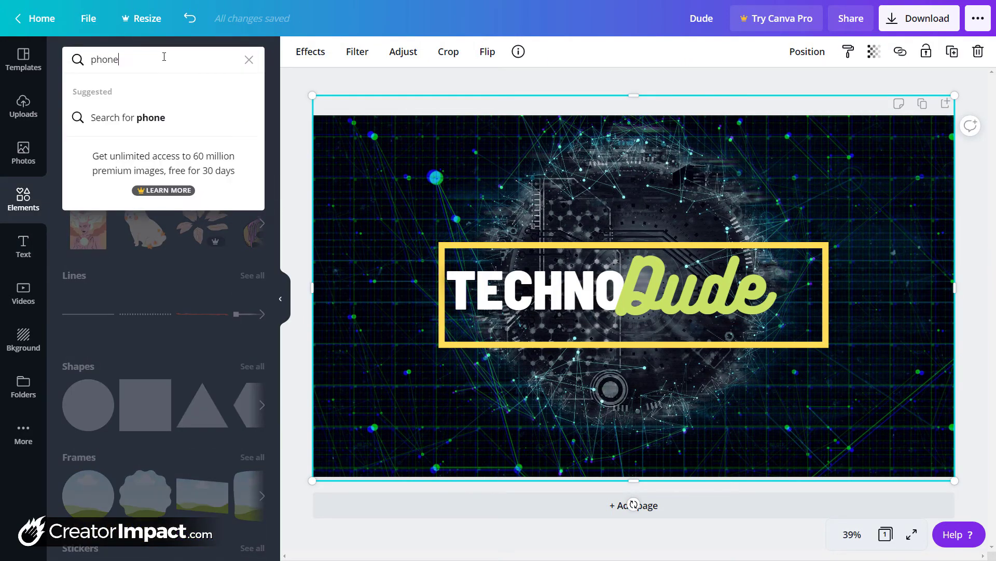
key(Return)
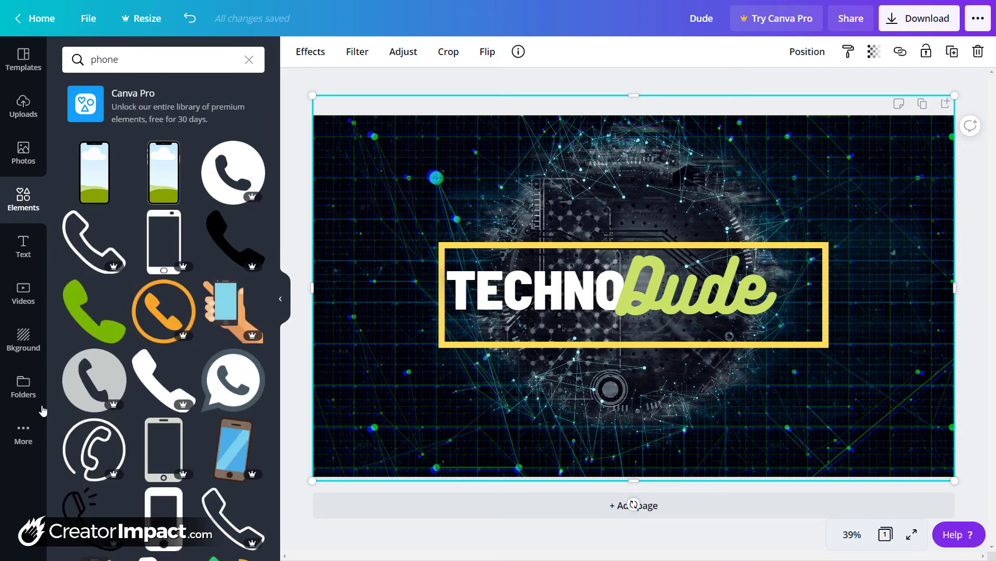
- Try out the white smartphone outline graphic at a reduced size over the title, and delete it
click(163, 249)
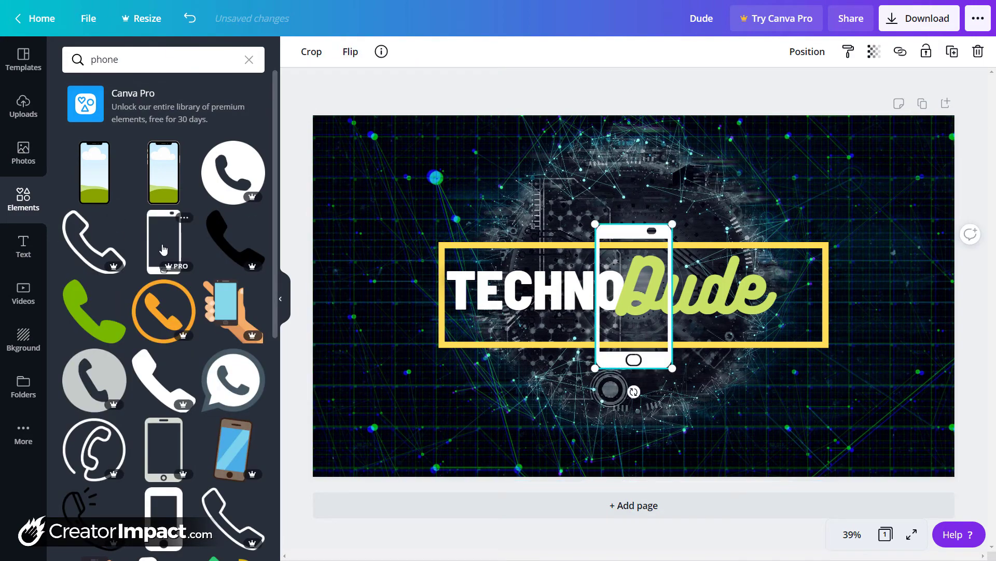
drag(673, 226, 648, 284)
key(Delete)
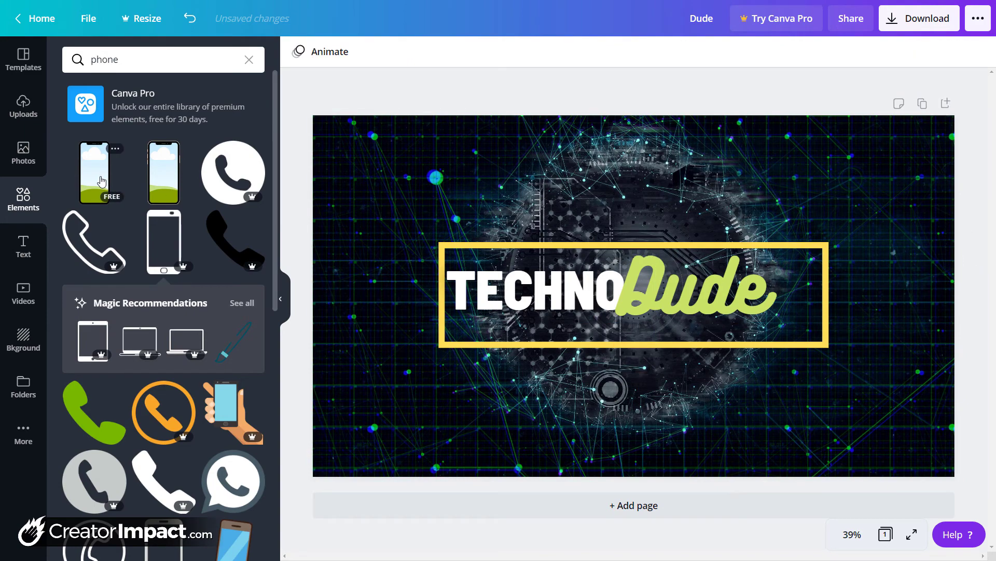
- Add the free smartphone frame, shrink it to the yellow outline's height, place it to the right of "Dude" and tilt it slightly clockwise
click(101, 181)
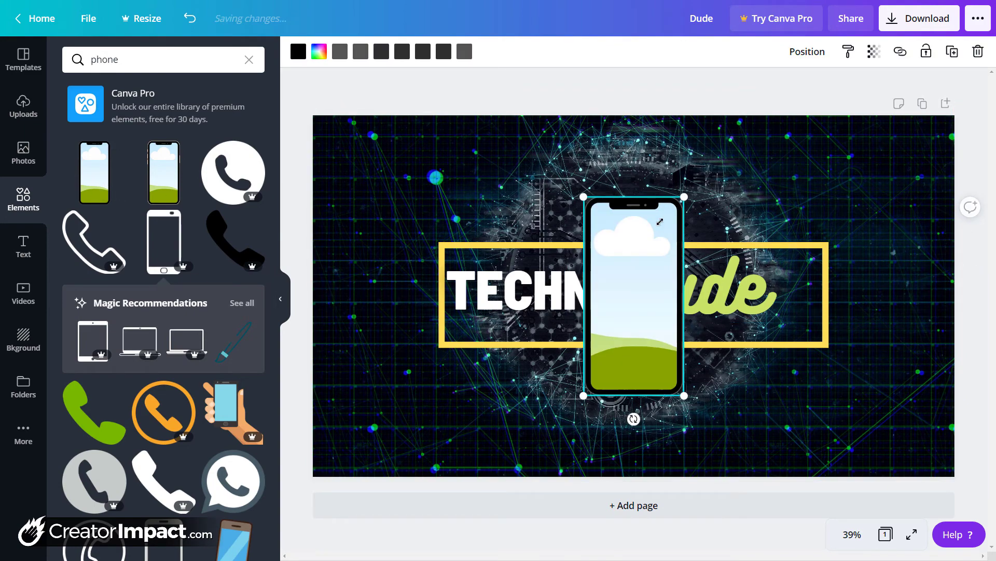
drag(660, 222, 607, 326)
drag(741, 356, 801, 322)
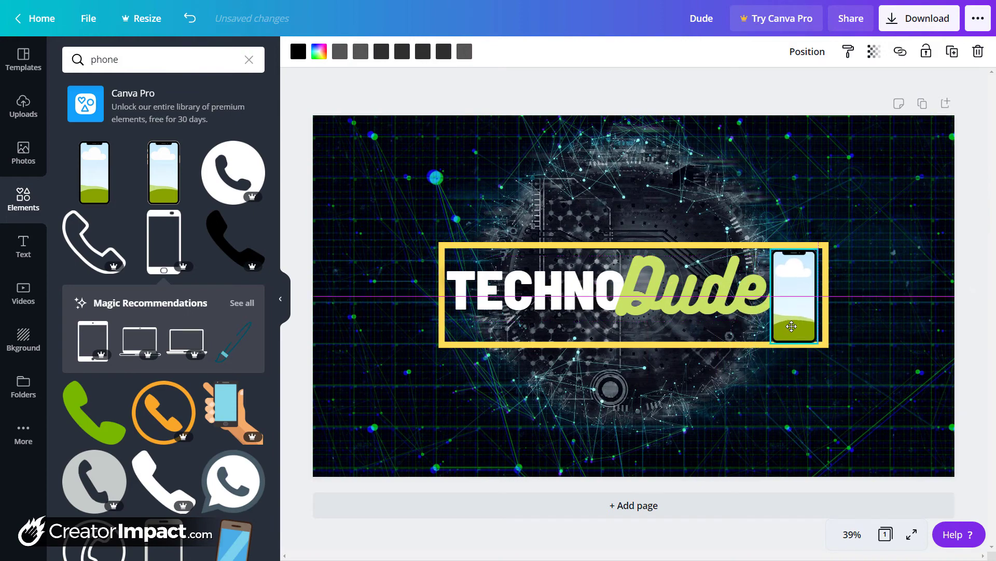
drag(803, 363, 793, 365)
- Rotate the "Dude" text slightly counter-clockwise so it slants upward toward the phone
click(716, 288)
drag(692, 346, 696, 346)
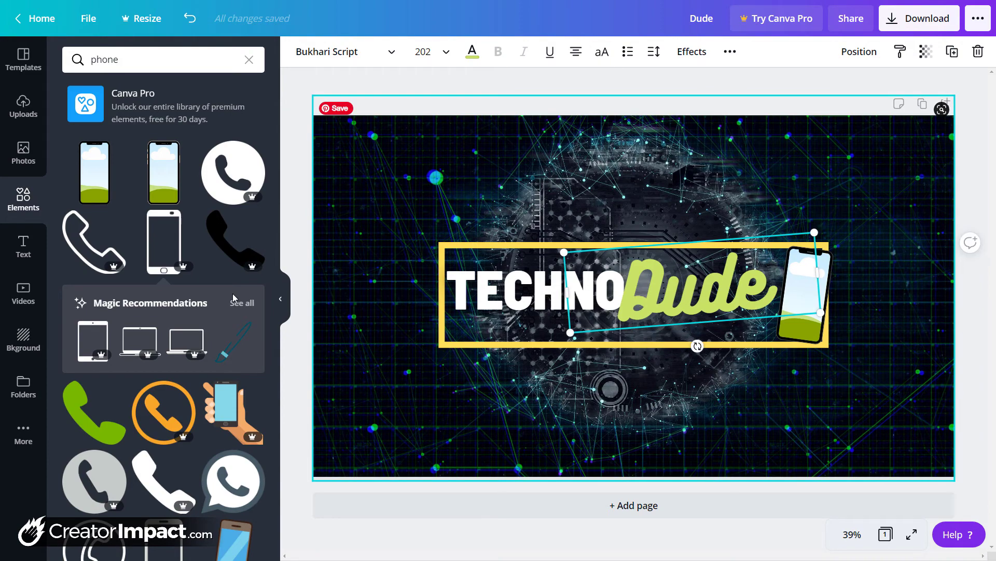
click(303, 238)
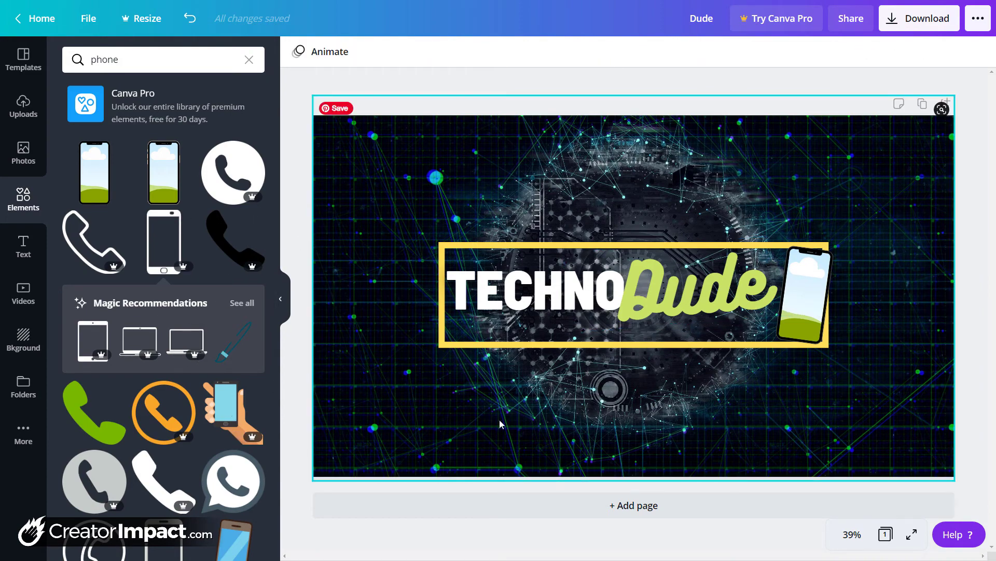
- Add a subheading that reads "Technology Tips every Tuesday"
click(22, 228)
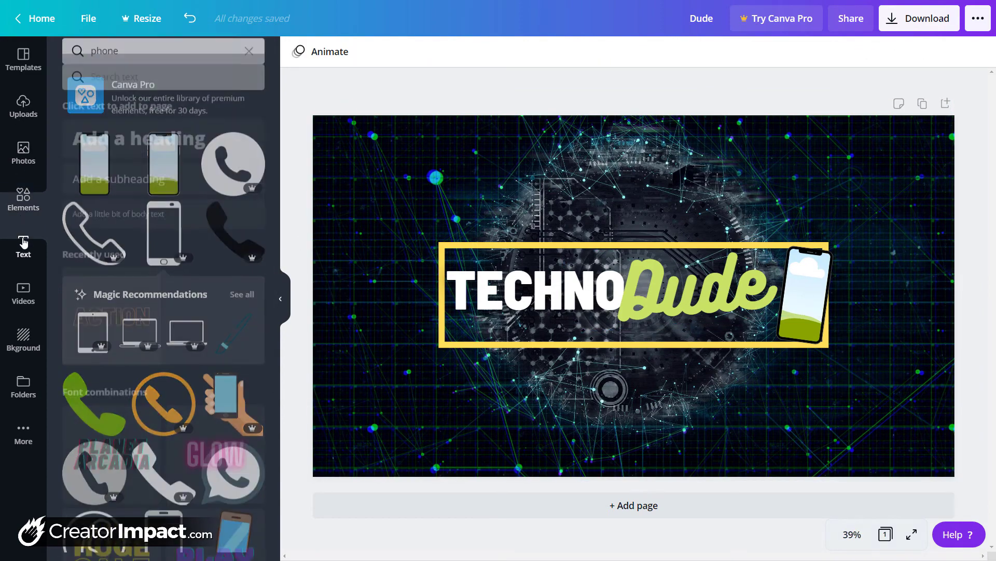
click(156, 163)
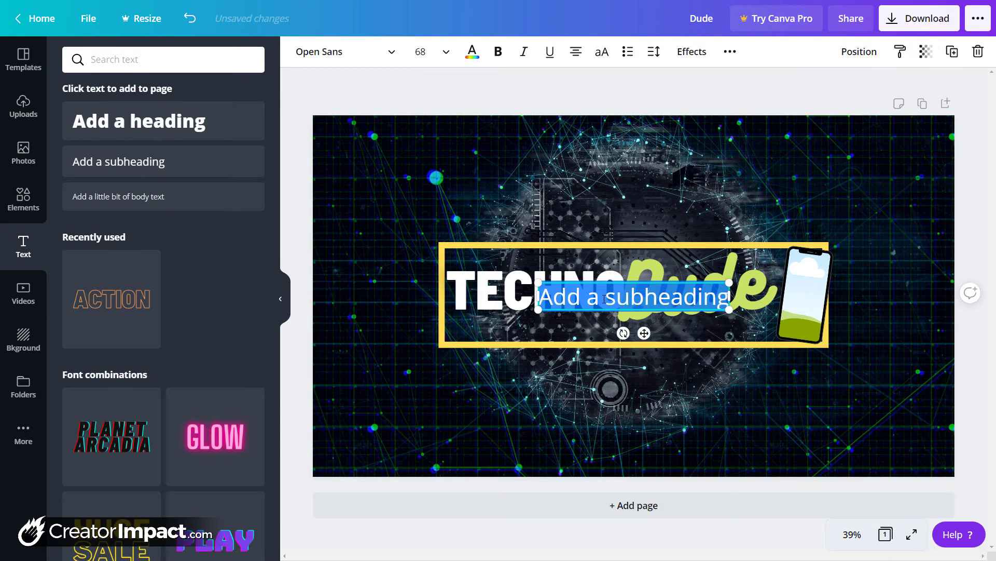
text(techn)
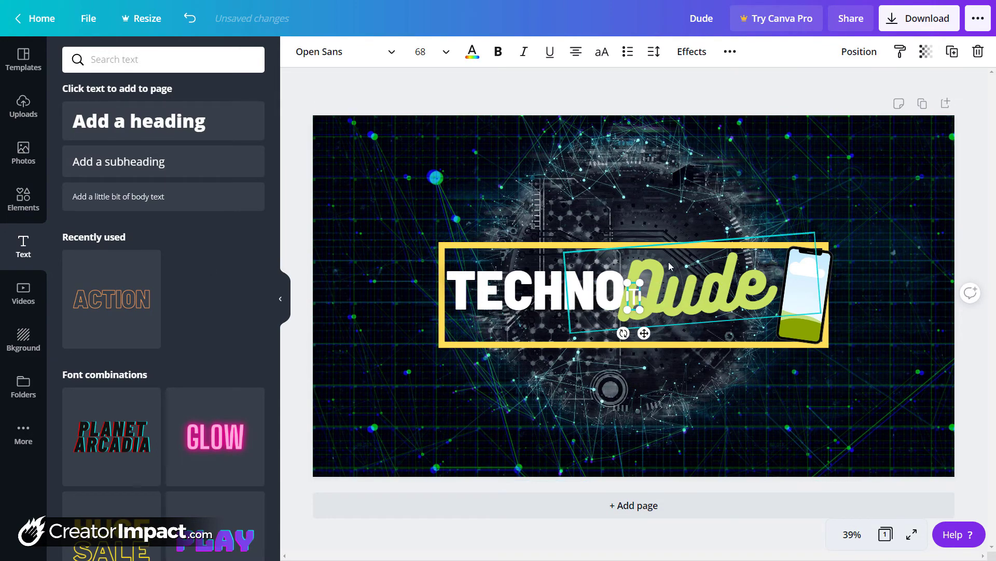
key(BackSpace)
key(BackSpace)
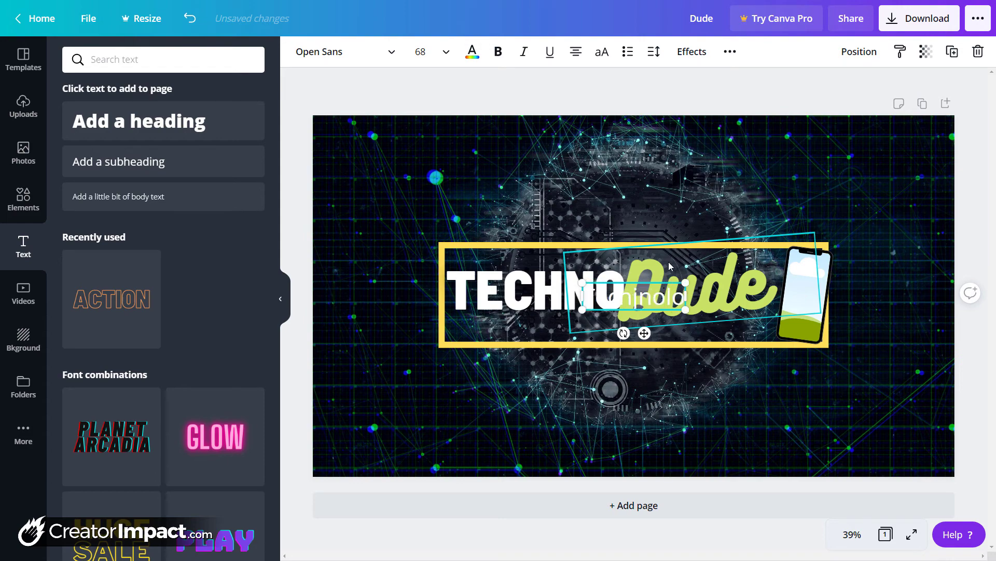
text(nol)
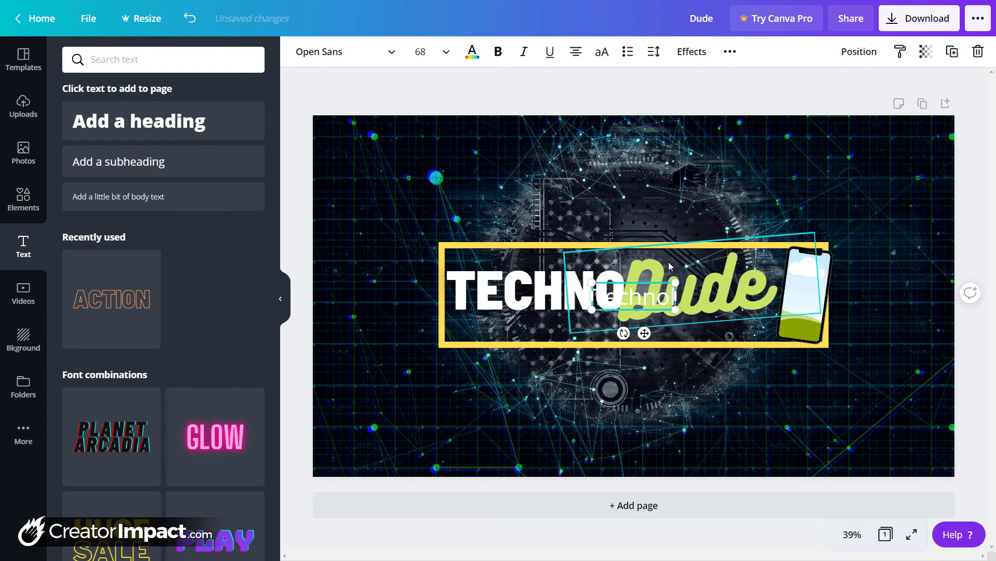
text(ogy Tips e)
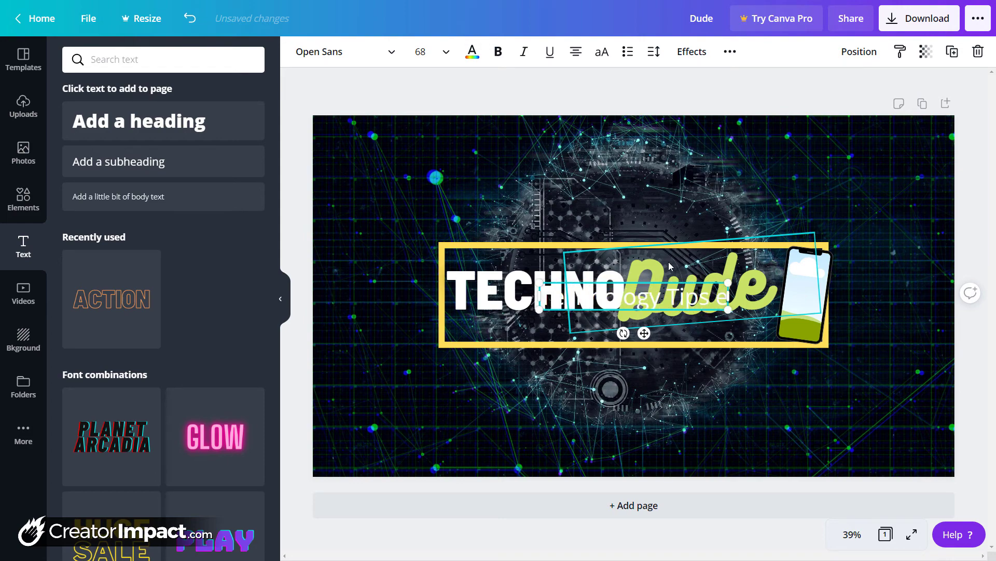
text(very Tuesday)
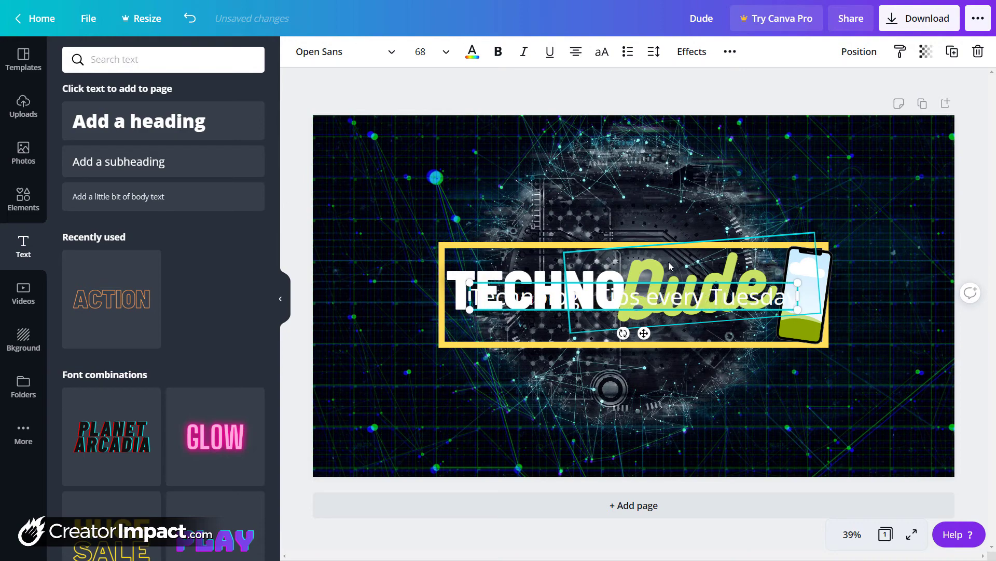
- Change the font of the whole "Technology Tips every Tuesday" tagline to Barlow SemiCondensed Bold
key(ctrl+a)
click(393, 54)
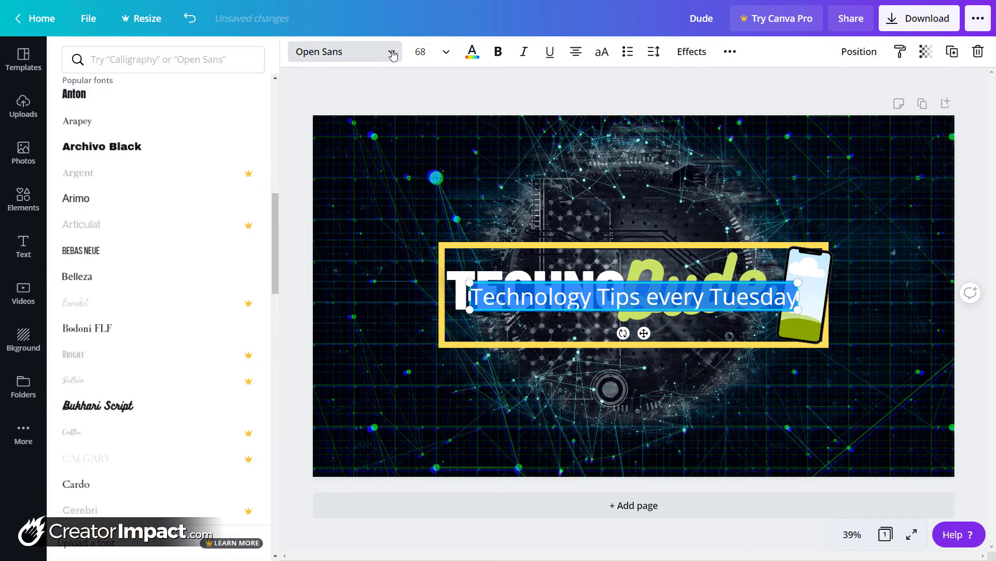
drag(276, 232, 275, 122)
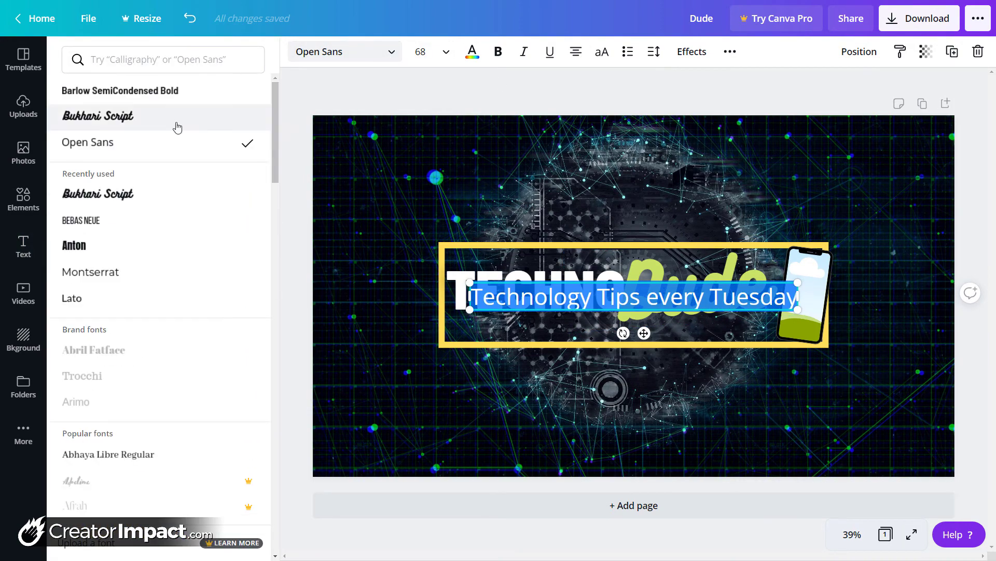
click(177, 90)
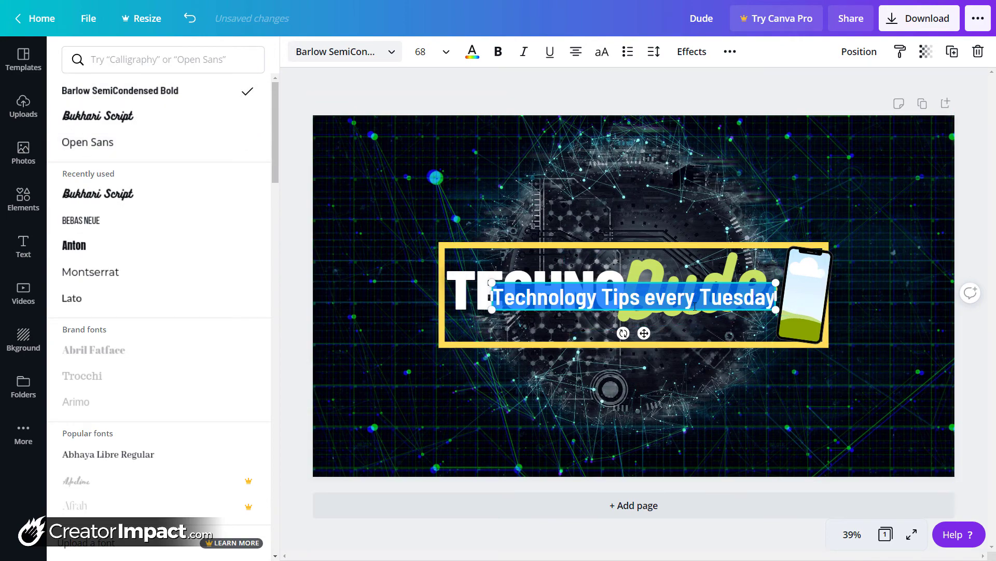
- Place the tagline directly beneath "TECHNO", aligned with its left edge inside the yellow outline, and shrink it to font size 59.6
drag(563, 311, 515, 341)
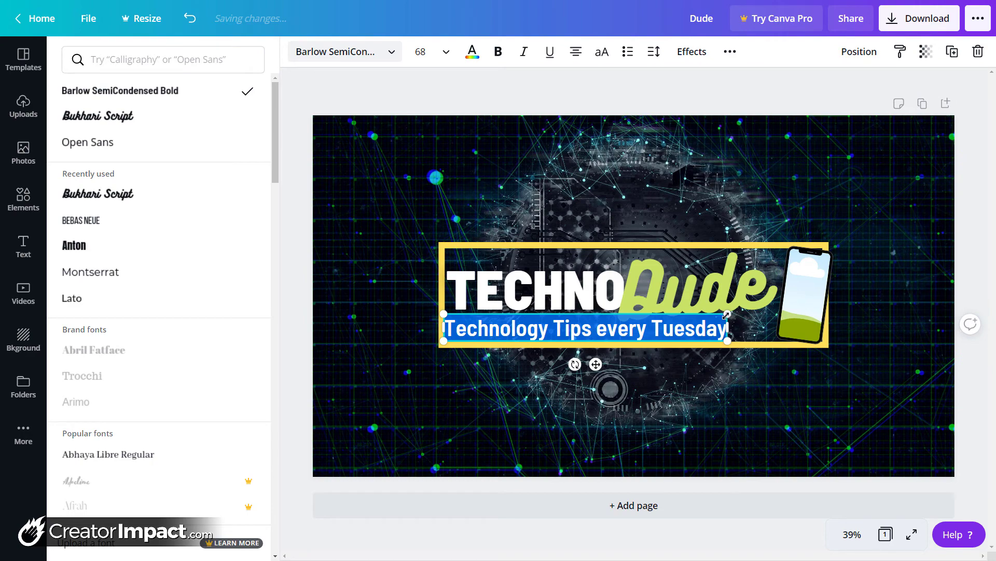
drag(727, 315, 693, 342)
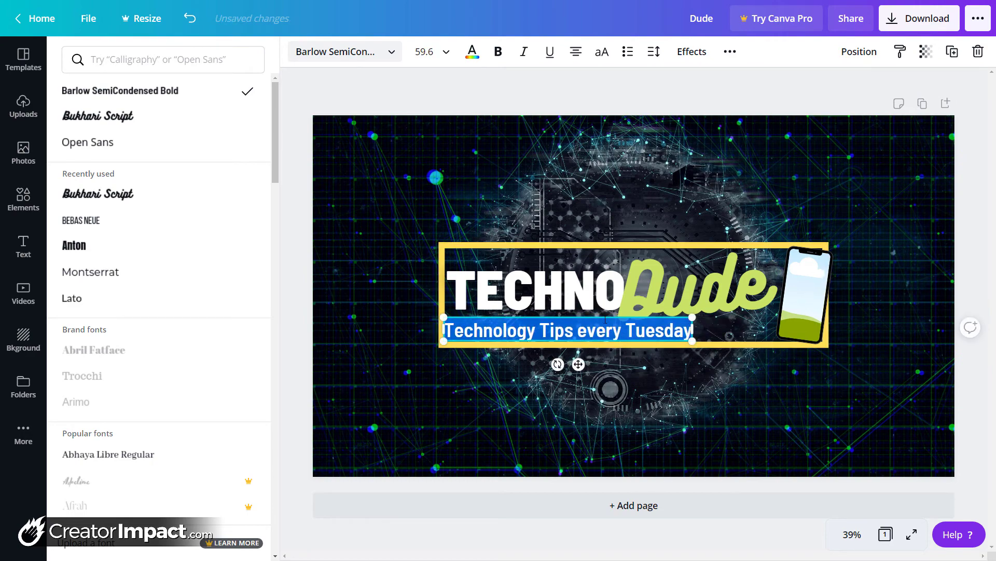
drag(605, 313, 604, 311)
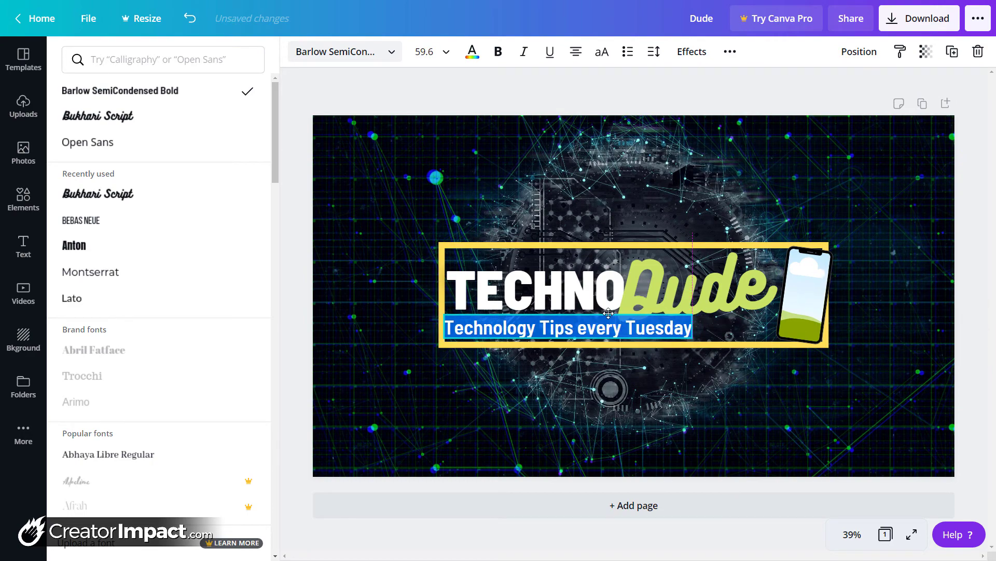
- Color the tagline with the document's lime #c9e265 and adjust it to a less saturated, muted shade of that green
click(390, 53)
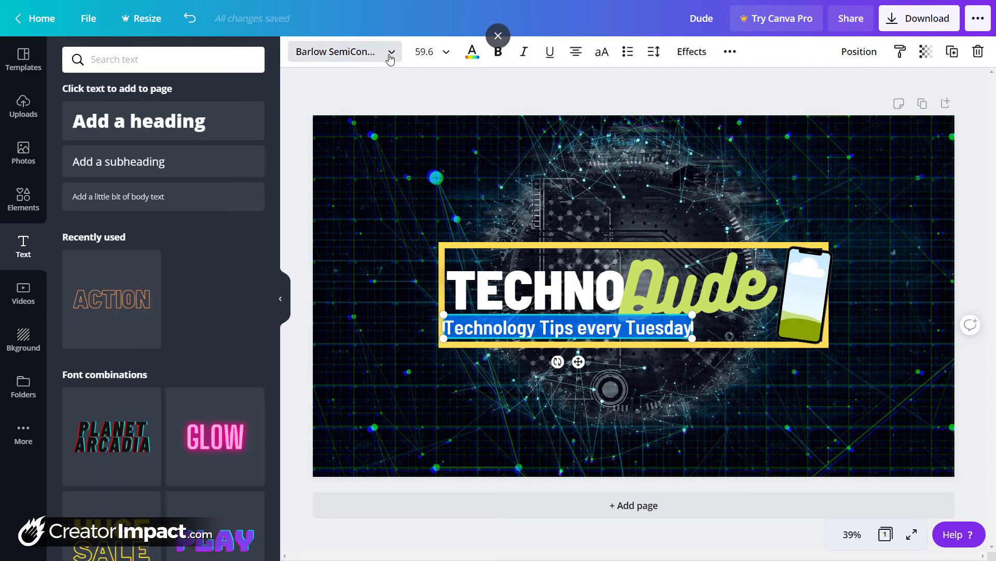
click(473, 54)
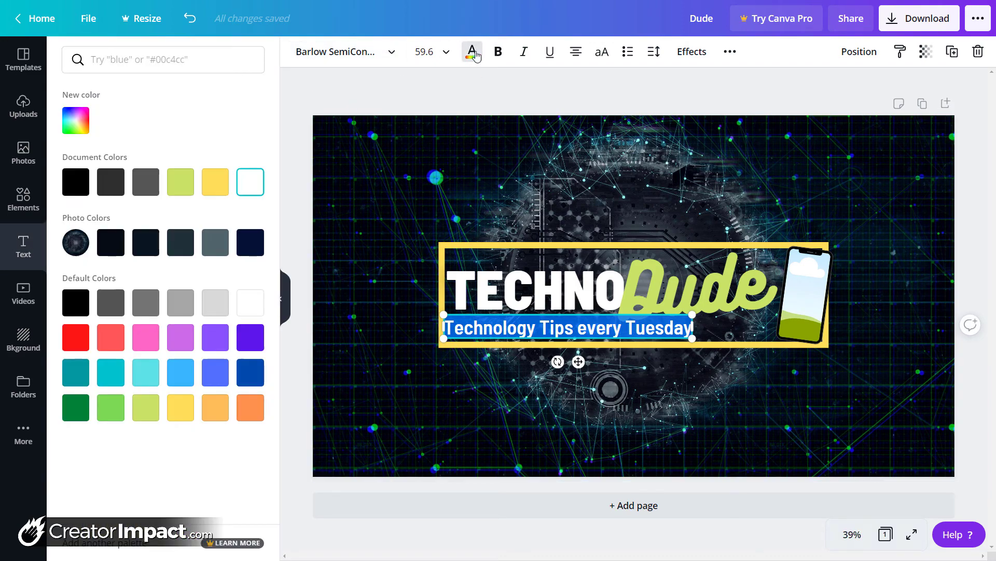
click(227, 250)
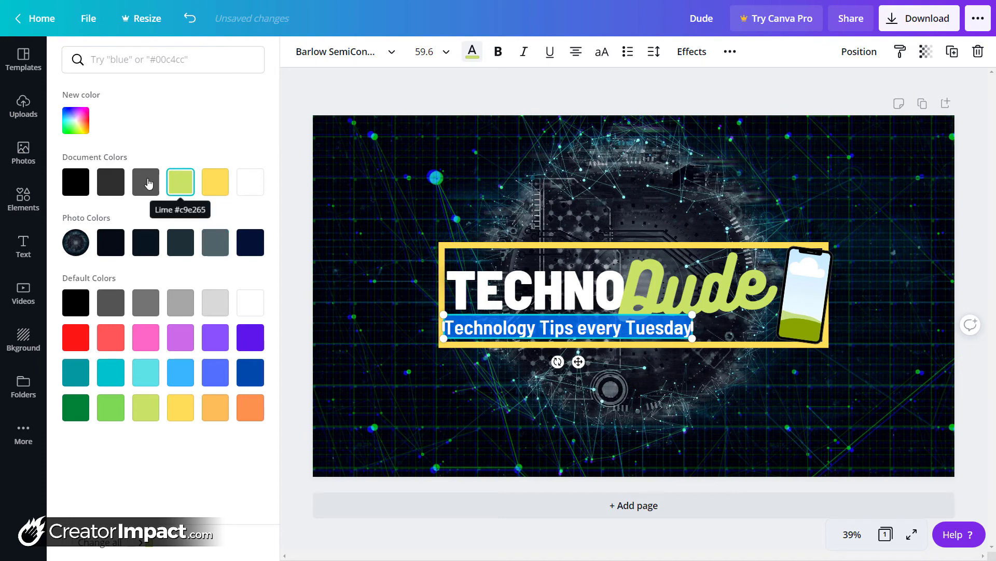
click(86, 123)
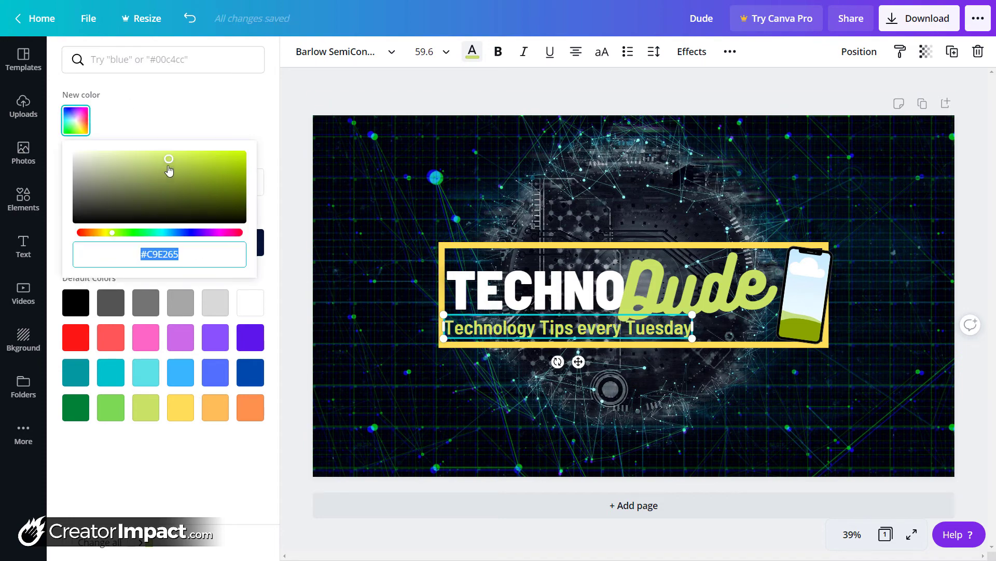
drag(169, 168, 111, 166)
- Open the text effects for the tagline
click(682, 56)
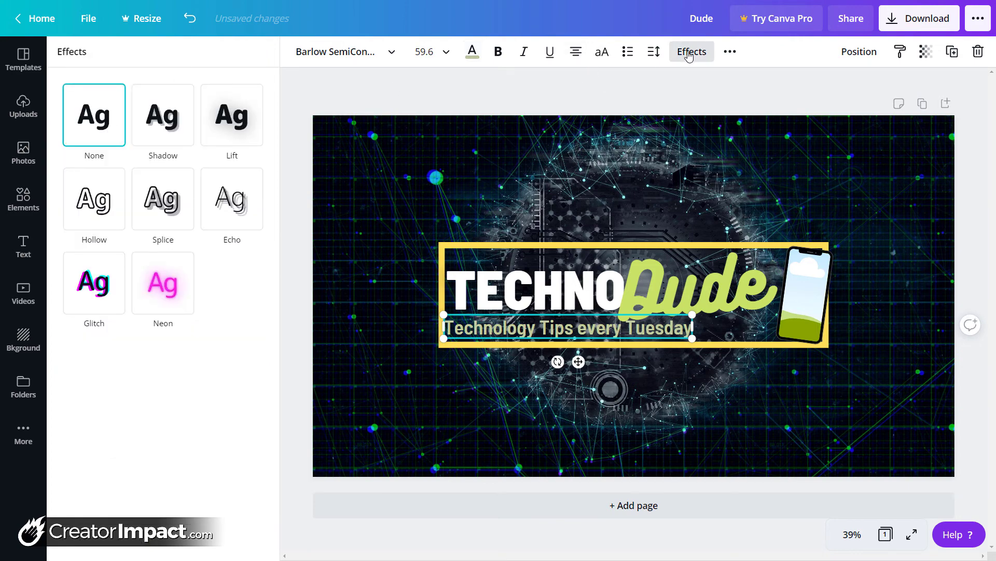